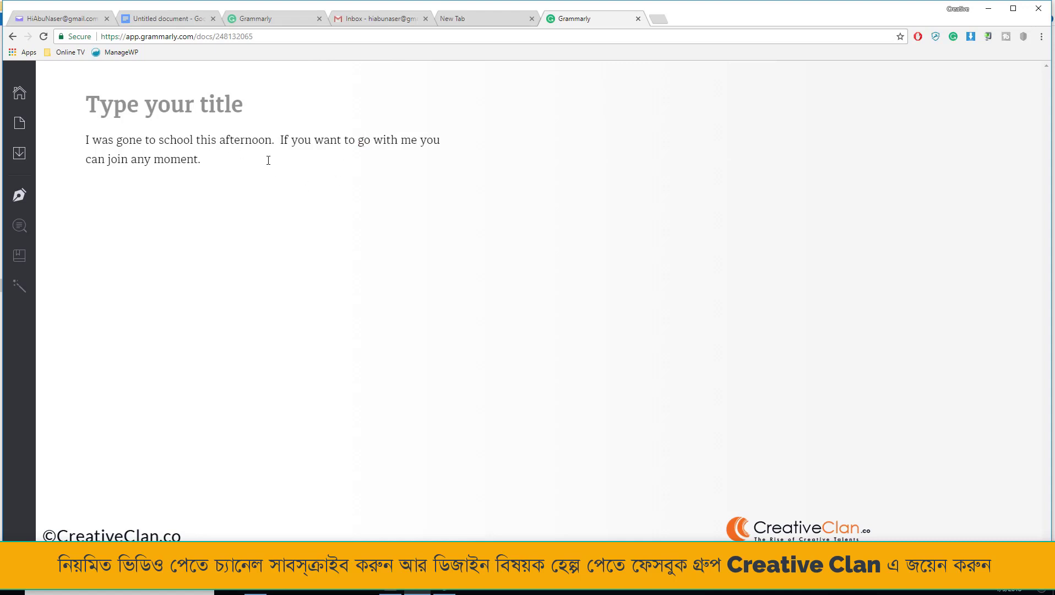
Look at the document's advanced issue on the Grammarly upgrade page and return to the document text
{"action": "left_click_drag", "start_coordinate": [240, 161], "coordinate": [81, 138]}
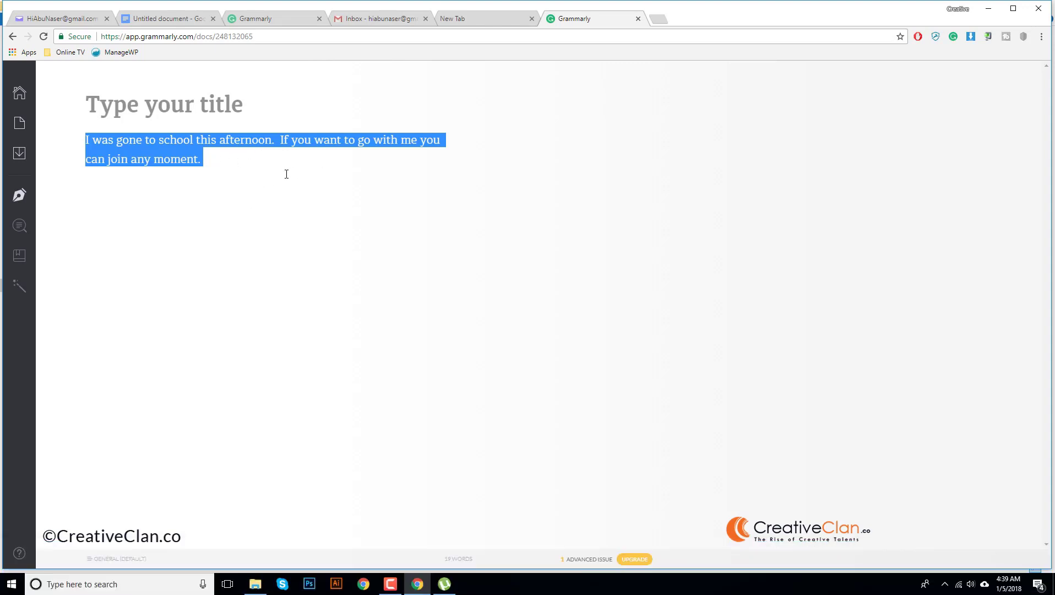
{"action": "left_click", "coordinate": [583, 560]}
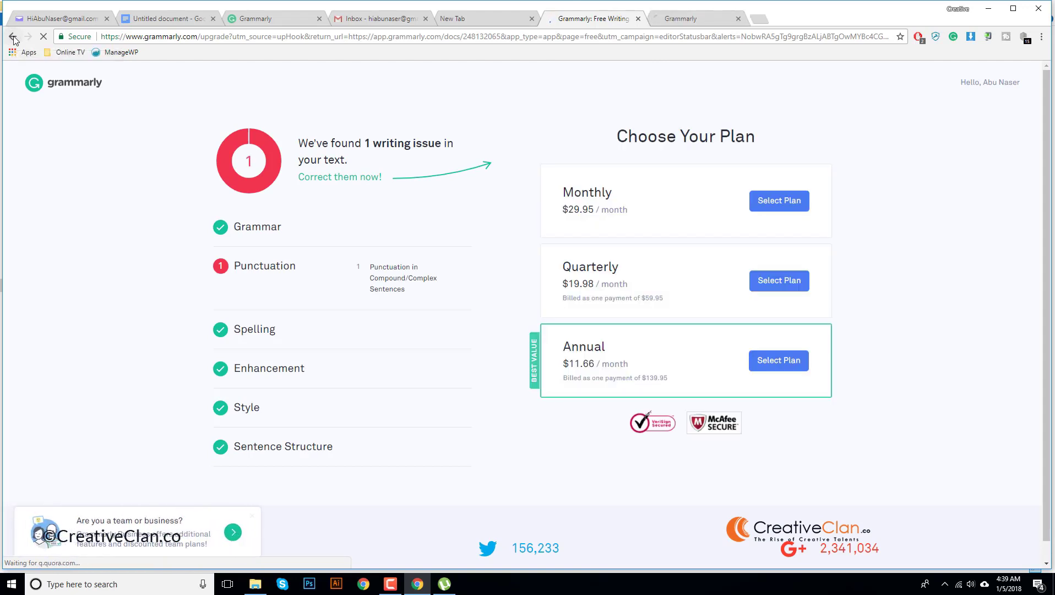
{"action": "left_click", "coordinate": [669, 22]}
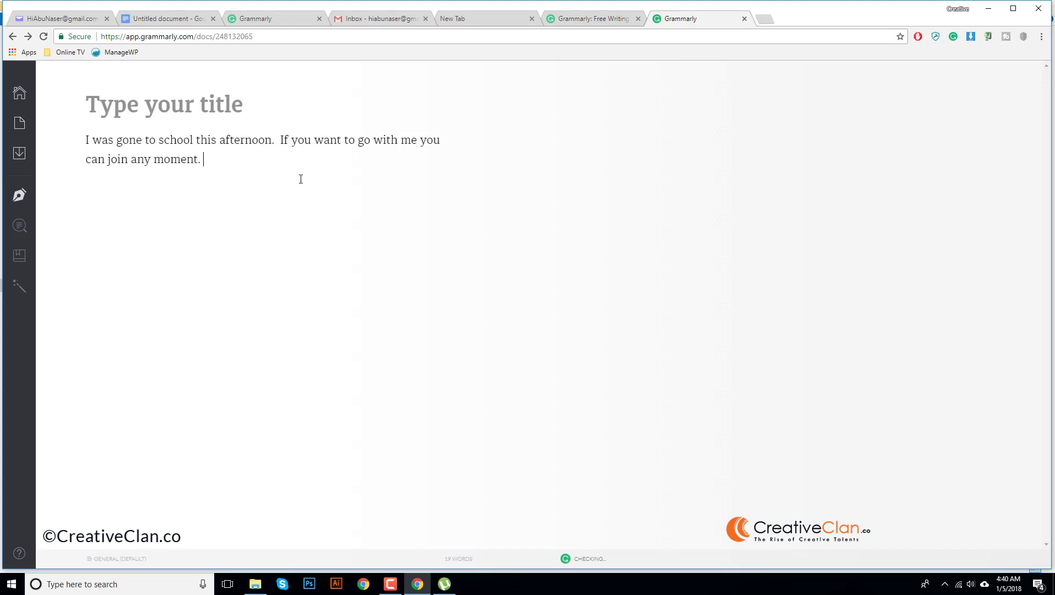
{"action": "left_click_drag", "start_coordinate": [207, 160], "coordinate": [77, 137]}
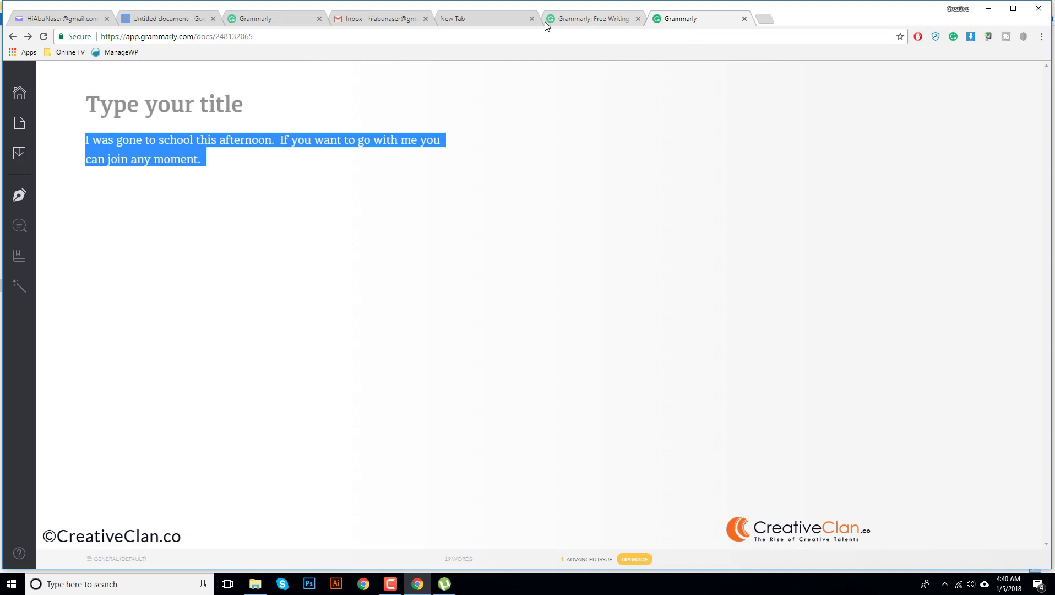
Switch to Gmail and compose a message reading "I were gone to school this afer noon. If you wan to gone with me you can join any moment."
{"action": "left_click", "coordinate": [411, 17]}
{"action": "left_click", "coordinate": [76, 131]}
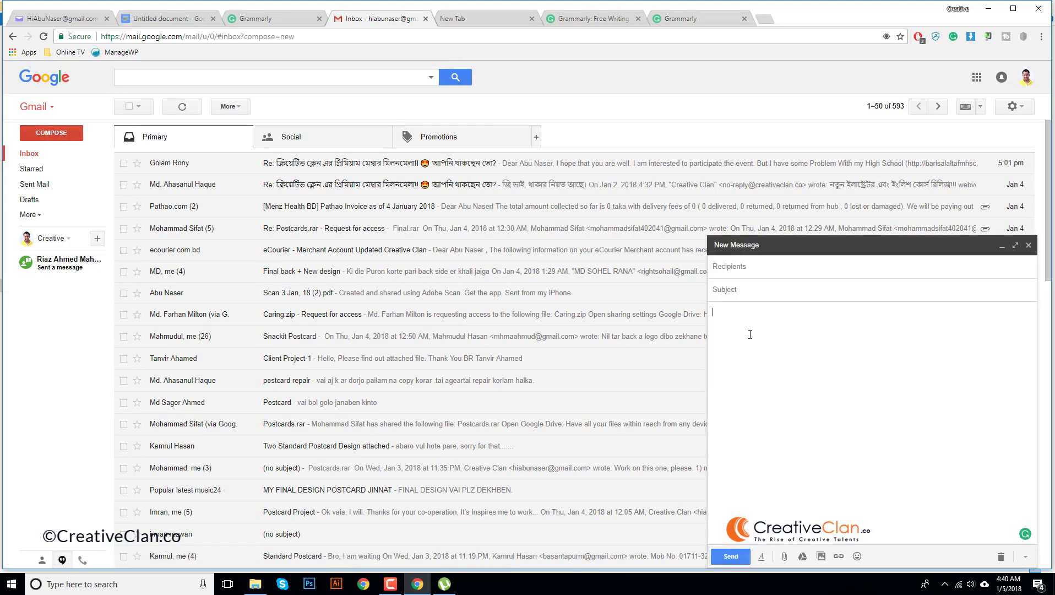
{"action": "type", "text": "I were gone to school this afer noon.  If you wan to gone with me you can join any moment."}
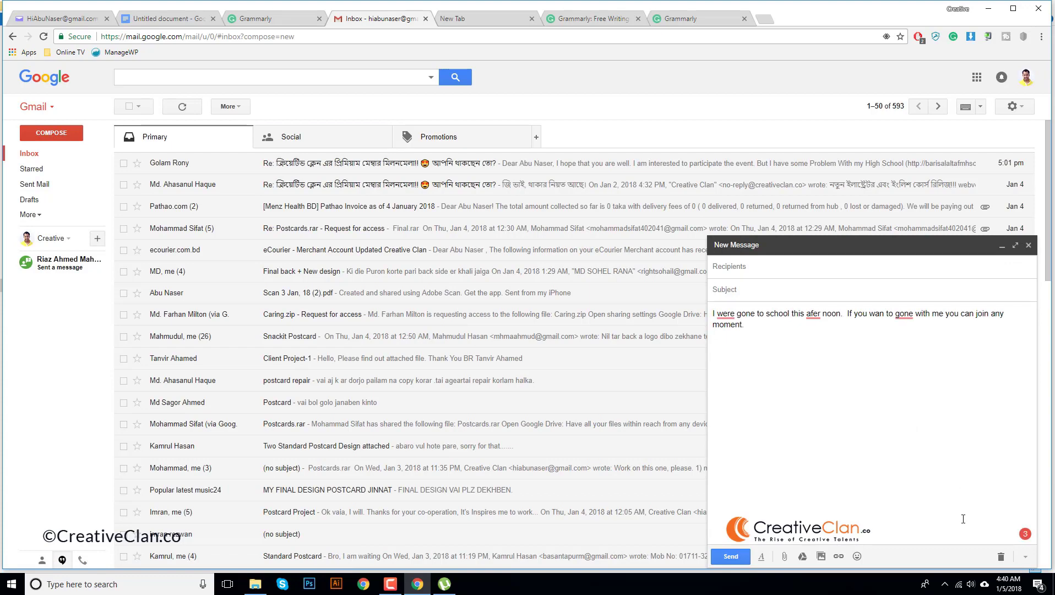
Open the email draft in the Grammarly editor and accept the corrections "was", "after" and "go"
{"action": "mouse_move", "coordinate": [1026, 536]}
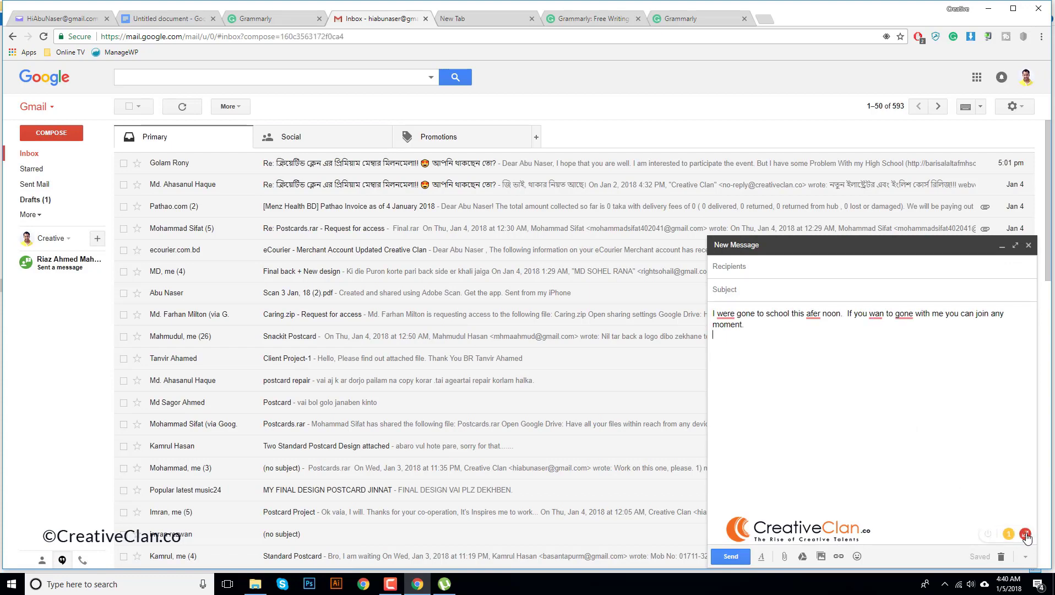
{"action": "left_click", "coordinate": [1026, 535]}
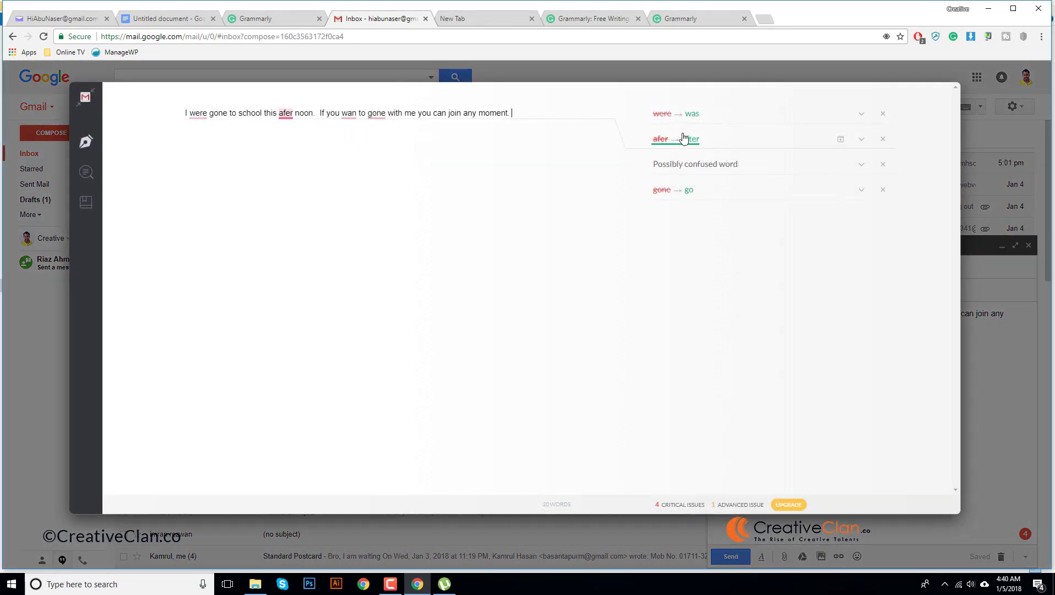
{"action": "left_click", "coordinate": [692, 114]}
{"action": "left_click", "coordinate": [690, 141]}
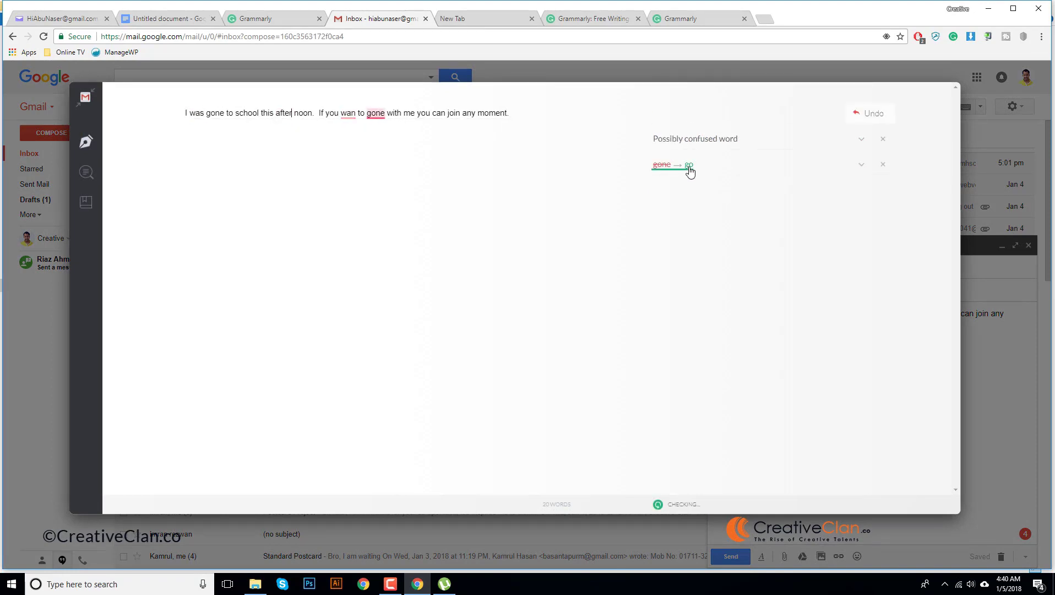
{"action": "left_click", "coordinate": [689, 169]}
Replace "wan" with "want" and "after noon" with "afternoon", and return to the Gmail draft
{"action": "left_click", "coordinate": [352, 115]}
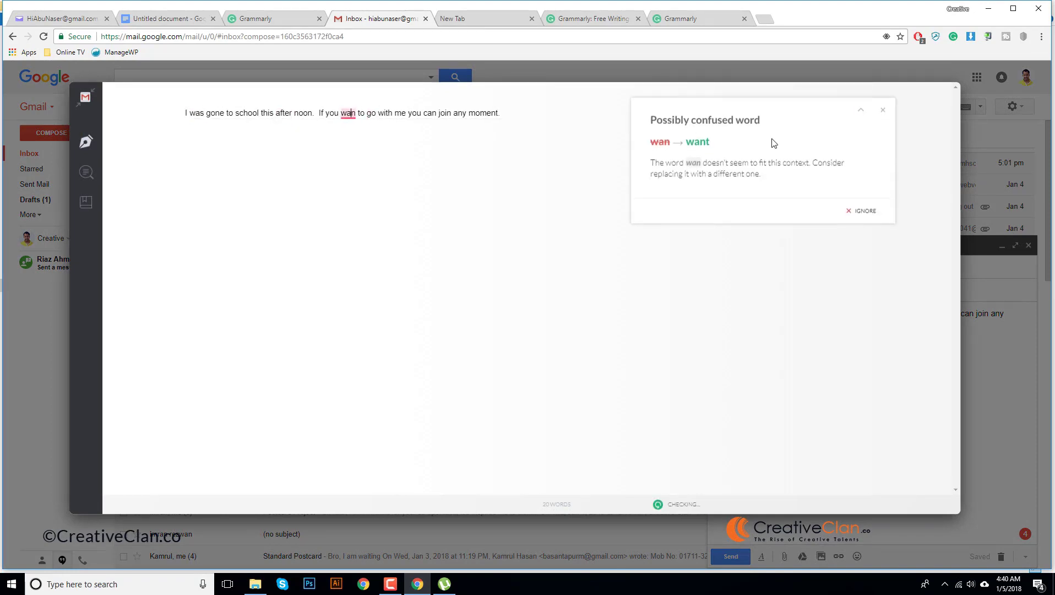
{"action": "left_click", "coordinate": [691, 148]}
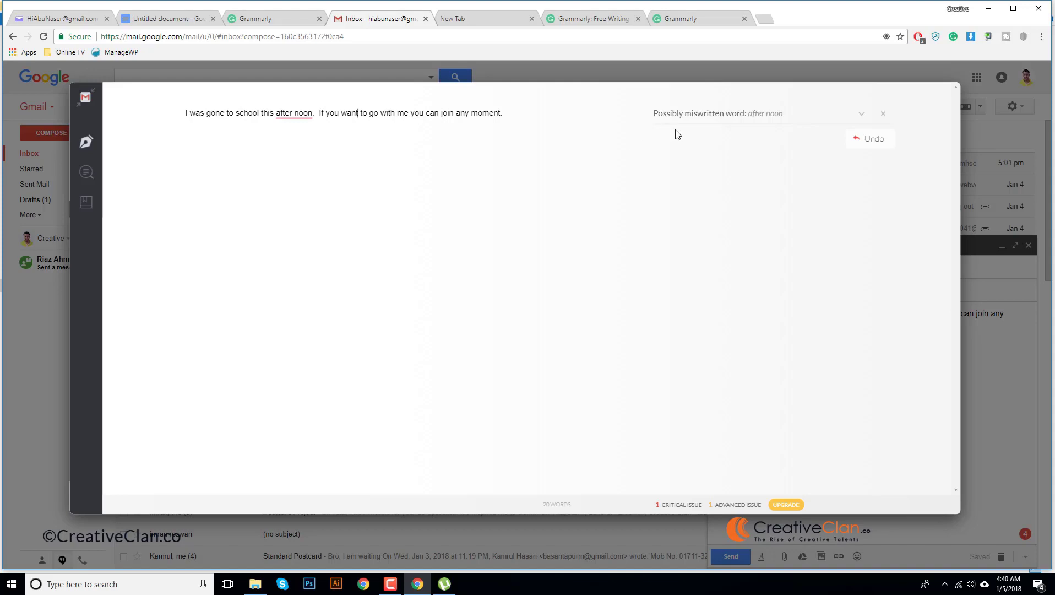
{"action": "left_click", "coordinate": [294, 114]}
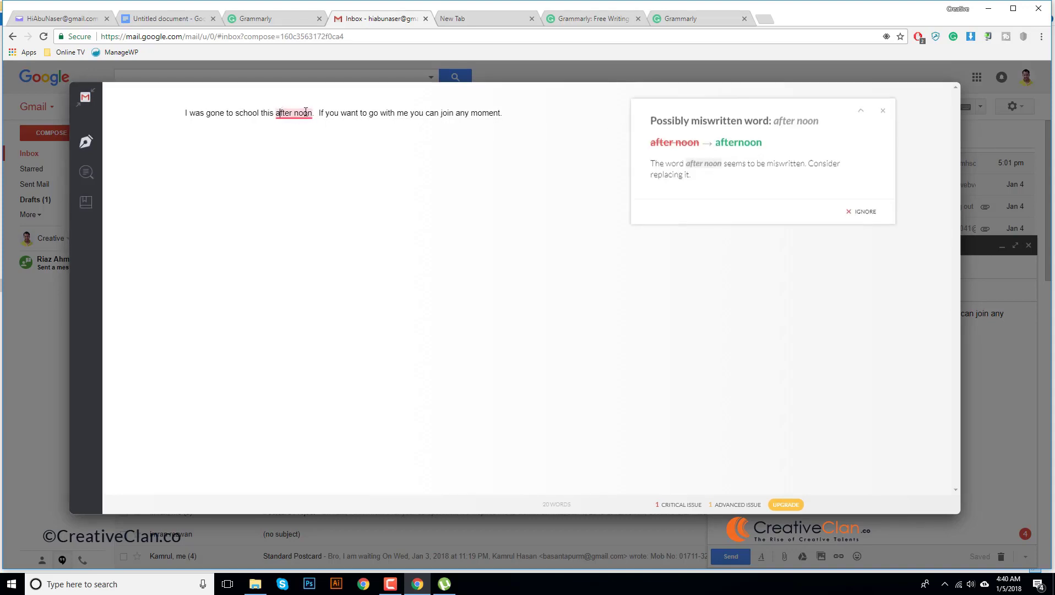
{"action": "left_click", "coordinate": [726, 142]}
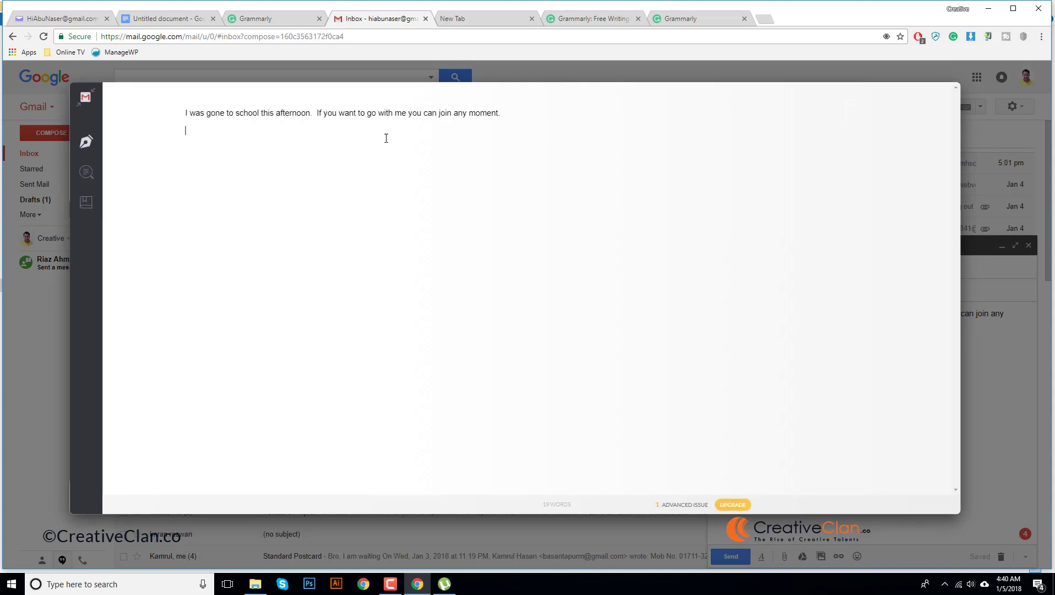
{"action": "left_click", "coordinate": [86, 102]}
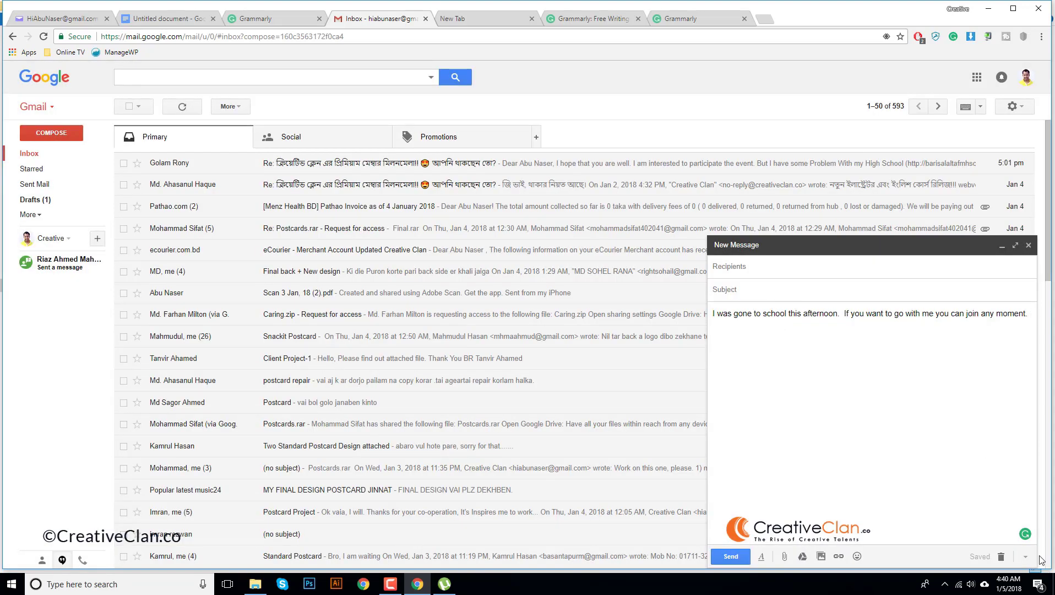
Review the corrected email text once more in the Grammarly editor and return to the draft's recipient and subject fields
{"action": "left_click", "coordinate": [1026, 534]}
{"action": "triple_click", "coordinate": [348, 114]}
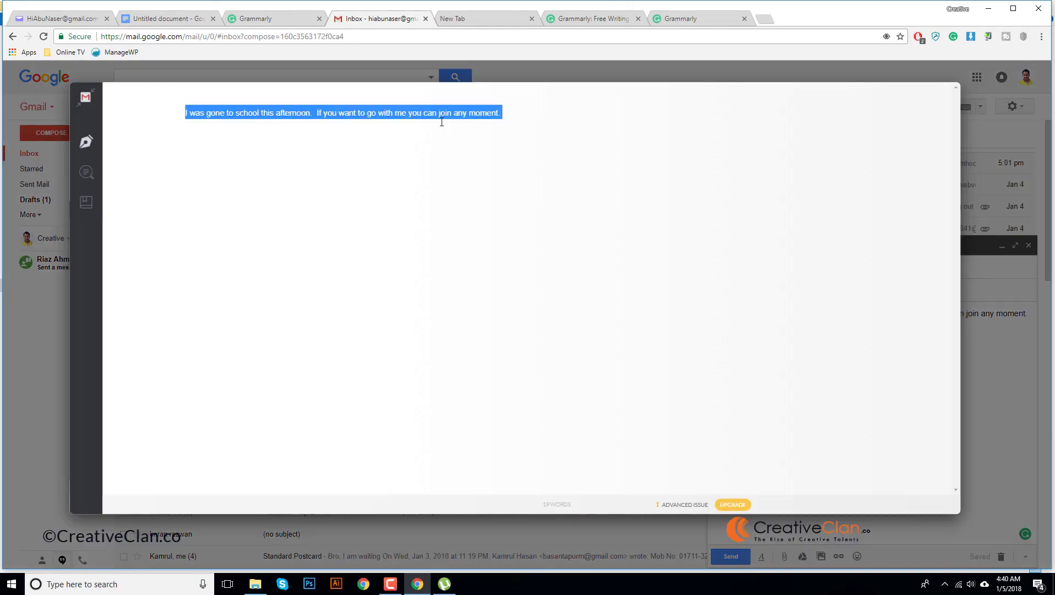
{"action": "left_click", "coordinate": [85, 100]}
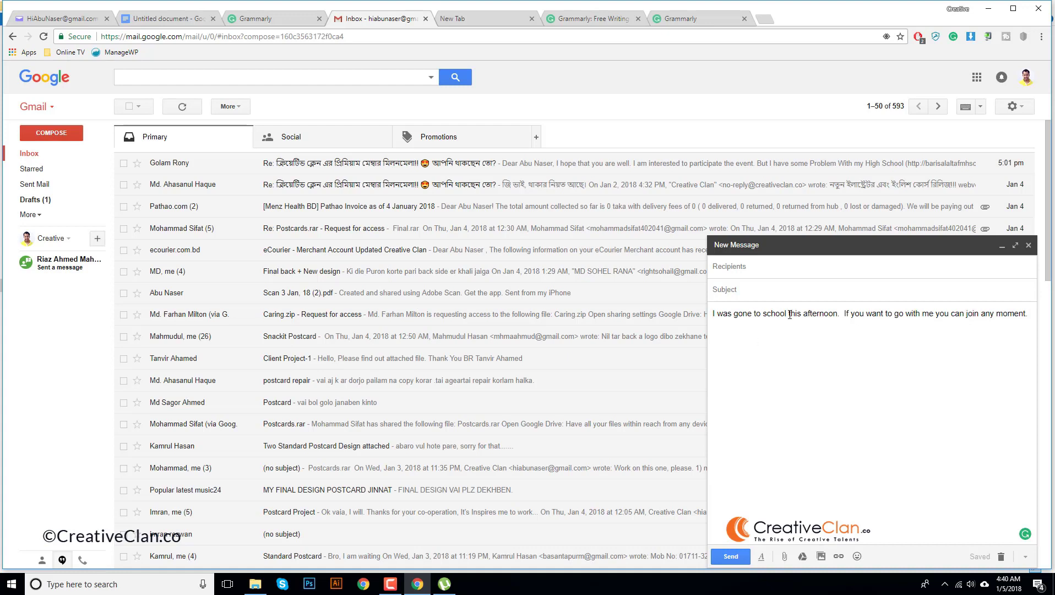
{"action": "left_click", "coordinate": [750, 267]}
{"action": "left_click", "coordinate": [755, 292]}
Open Chrome's Extensions page
{"action": "left_click", "coordinate": [1042, 36]}
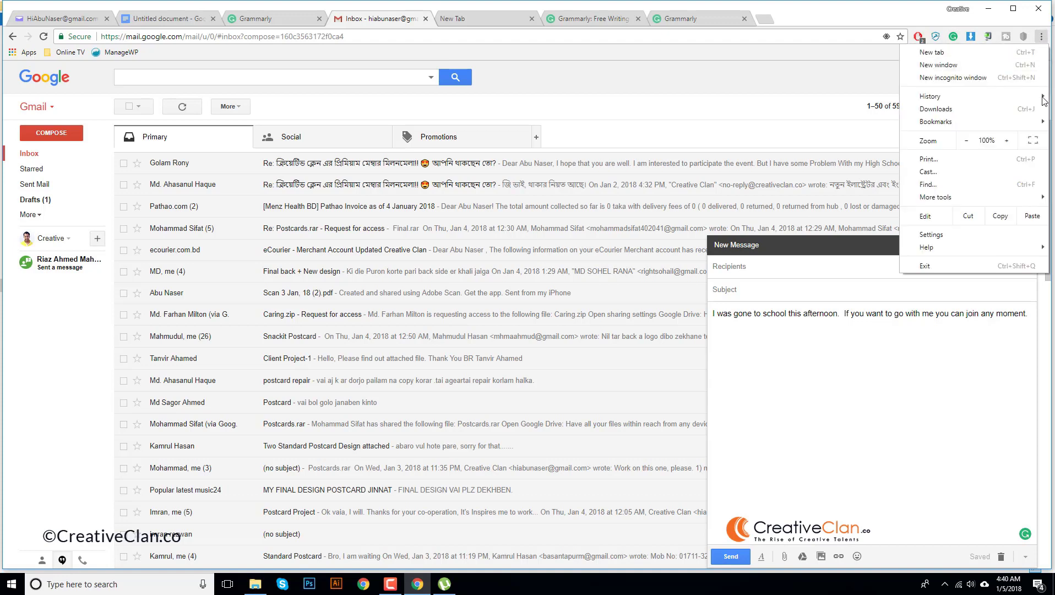
{"action": "mouse_move", "coordinate": [943, 200]}
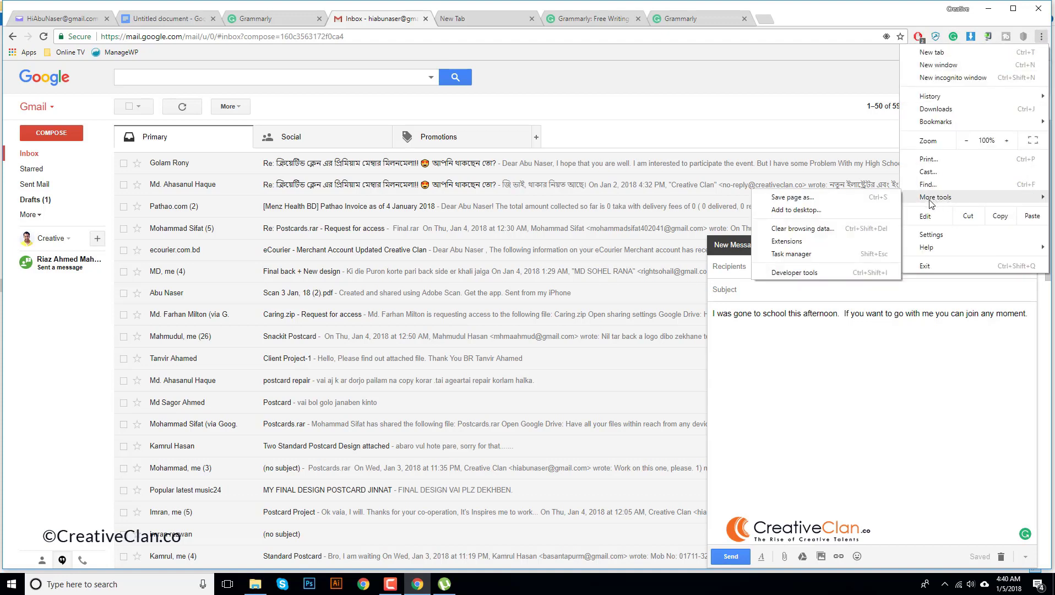
{"action": "left_click", "coordinate": [788, 242]}
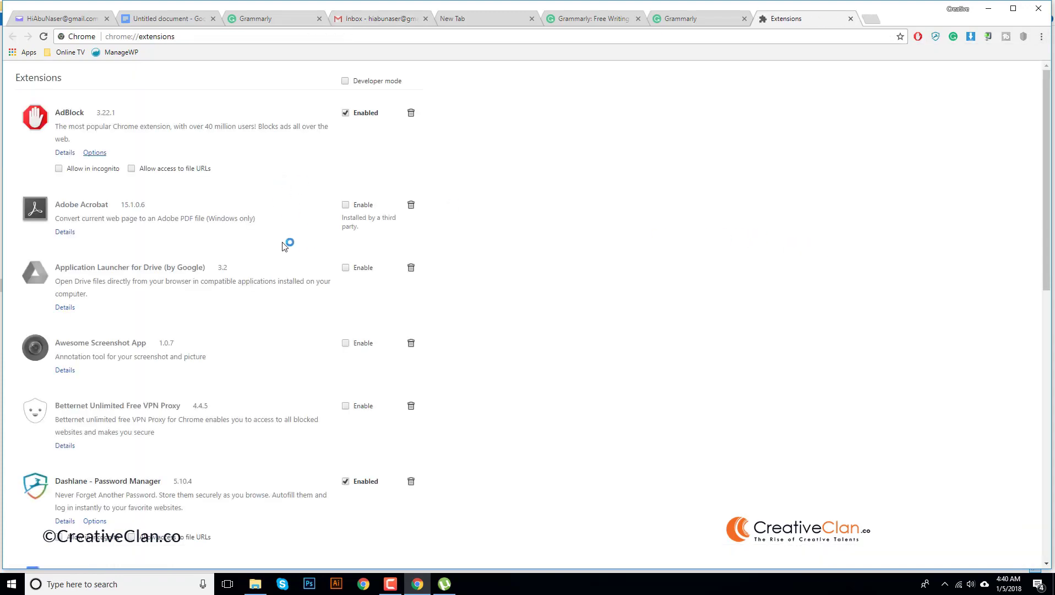
Look through the whole list of installed extensions, including Grammarly for Chrome
{"action": "scroll", "coordinate": [283, 245], "scroll_direction": "down", "scroll_amount": 10}
{"action": "scroll", "coordinate": [261, 256], "scroll_direction": "up", "scroll_amount": 10}
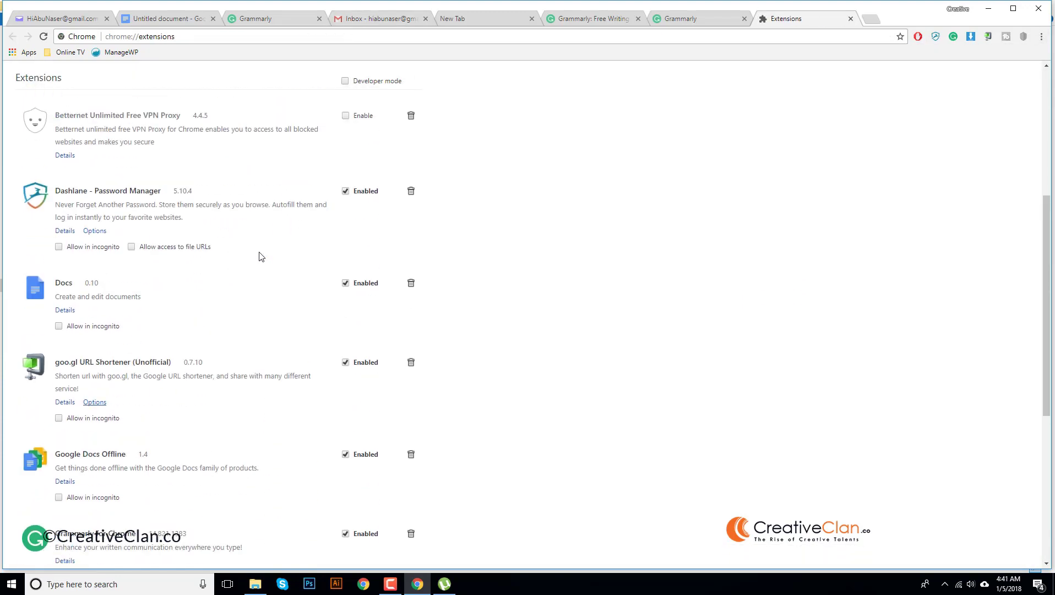
{"action": "scroll", "coordinate": [259, 254], "scroll_direction": "down", "scroll_amount": 7}
{"action": "scroll", "coordinate": [259, 254], "scroll_direction": "up", "scroll_amount": 6}
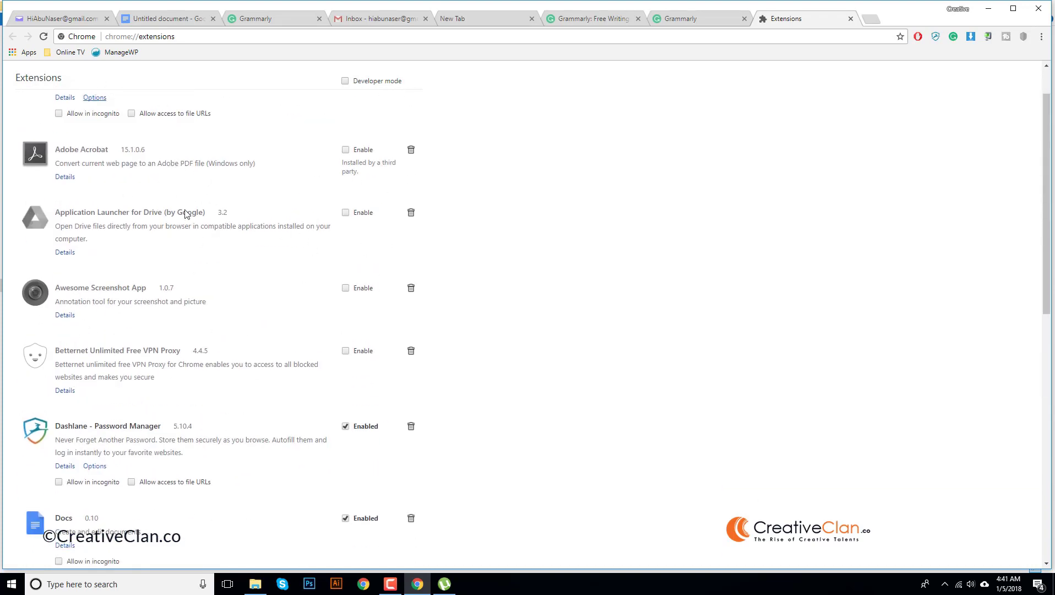
{"action": "scroll", "coordinate": [71, 119], "scroll_direction": "up", "scroll_amount": 1}
{"action": "scroll", "coordinate": [202, 255], "scroll_direction": "down", "scroll_amount": 6}
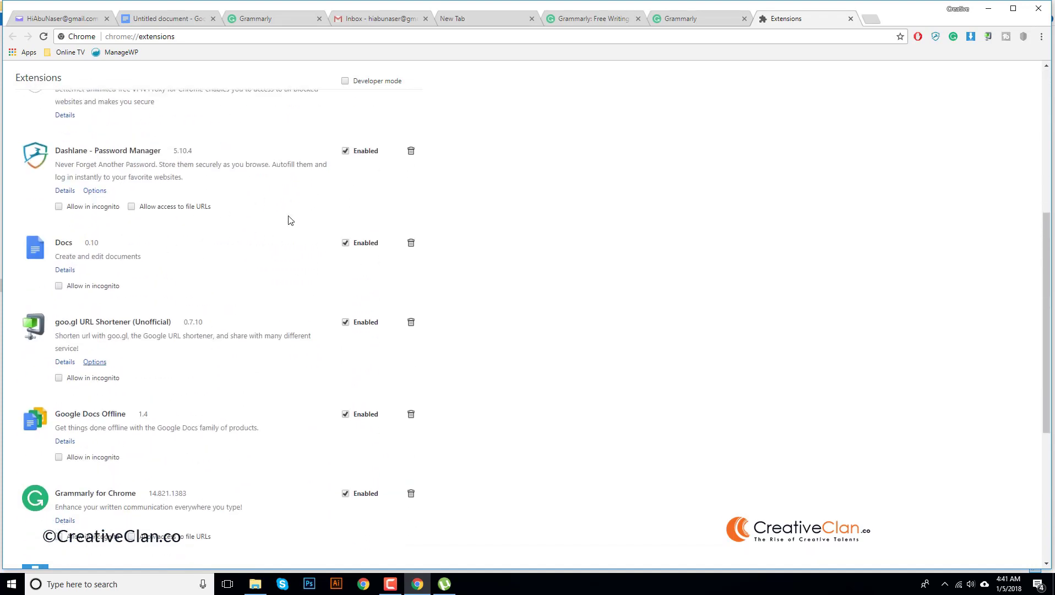
{"action": "scroll", "coordinate": [291, 220], "scroll_direction": "down", "scroll_amount": 5}
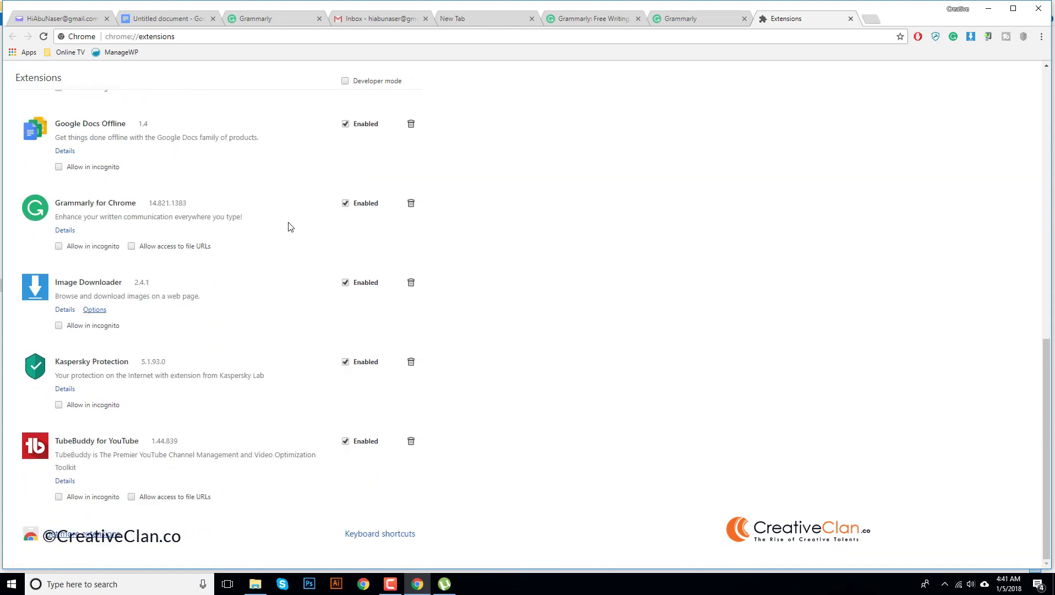
{"action": "scroll", "coordinate": [291, 227], "scroll_direction": "up", "scroll_amount": 11}
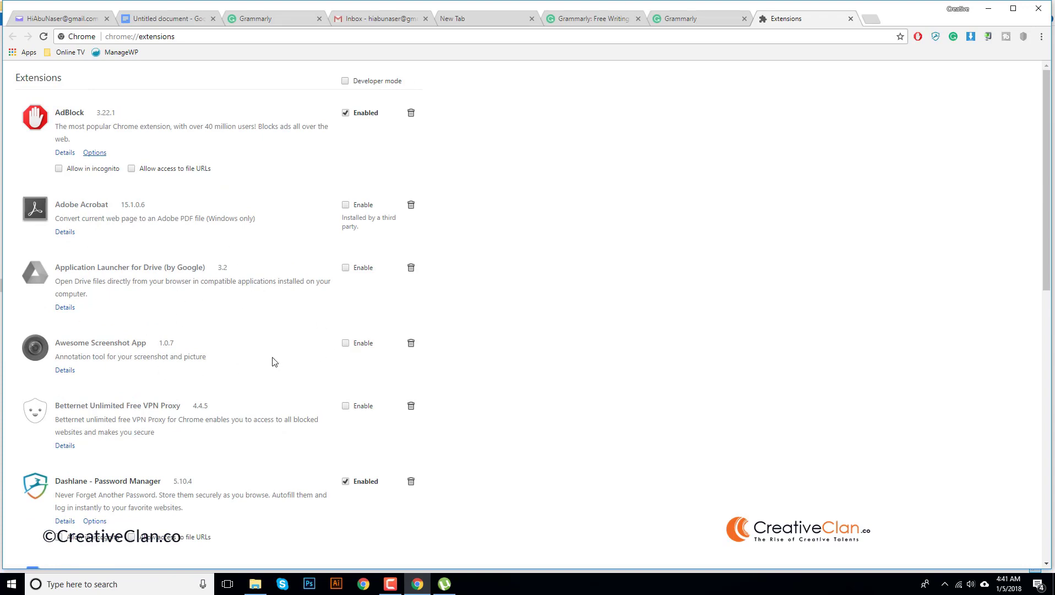
{"action": "scroll", "coordinate": [273, 362], "scroll_direction": "down", "scroll_amount": 4}
{"action": "scroll", "coordinate": [273, 362], "scroll_direction": "down", "scroll_amount": 7}
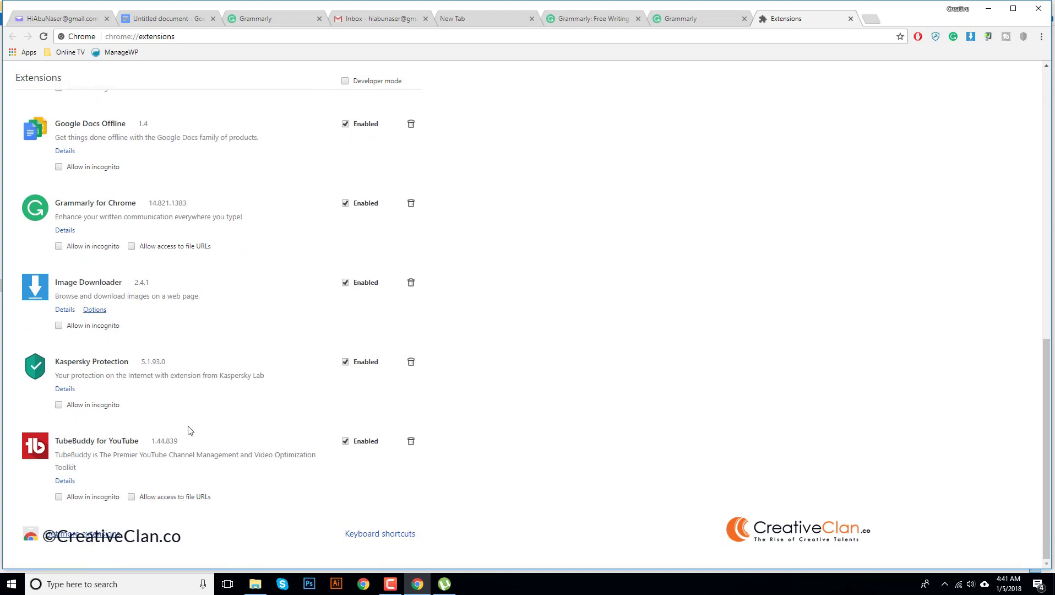
Go to the Chrome Web Store to get more extensions and search for "grammarly"
{"action": "left_click", "coordinate": [82, 534]}
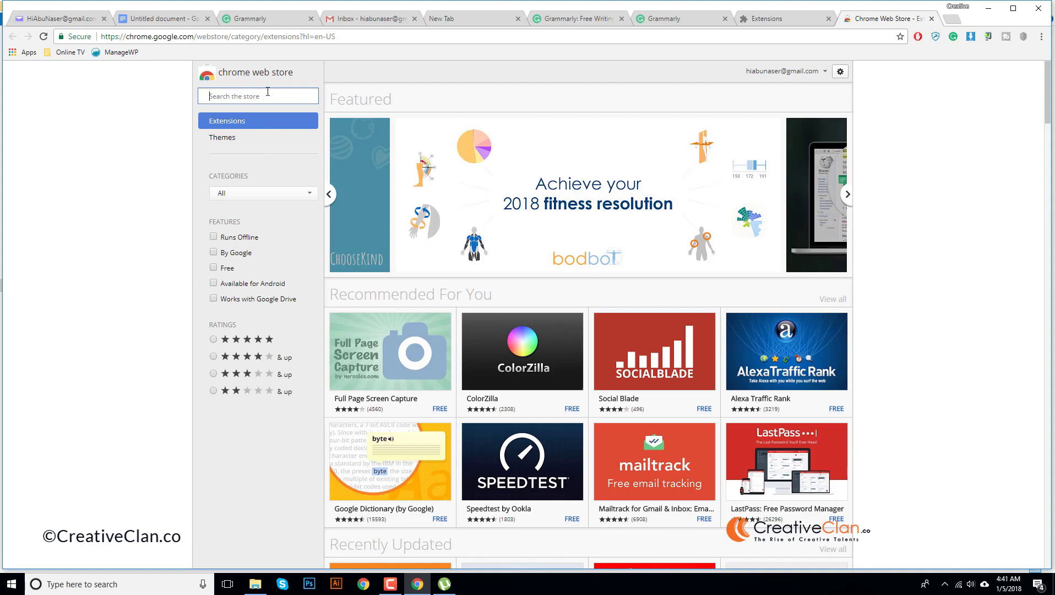
{"action": "type", "text": "gramm"}
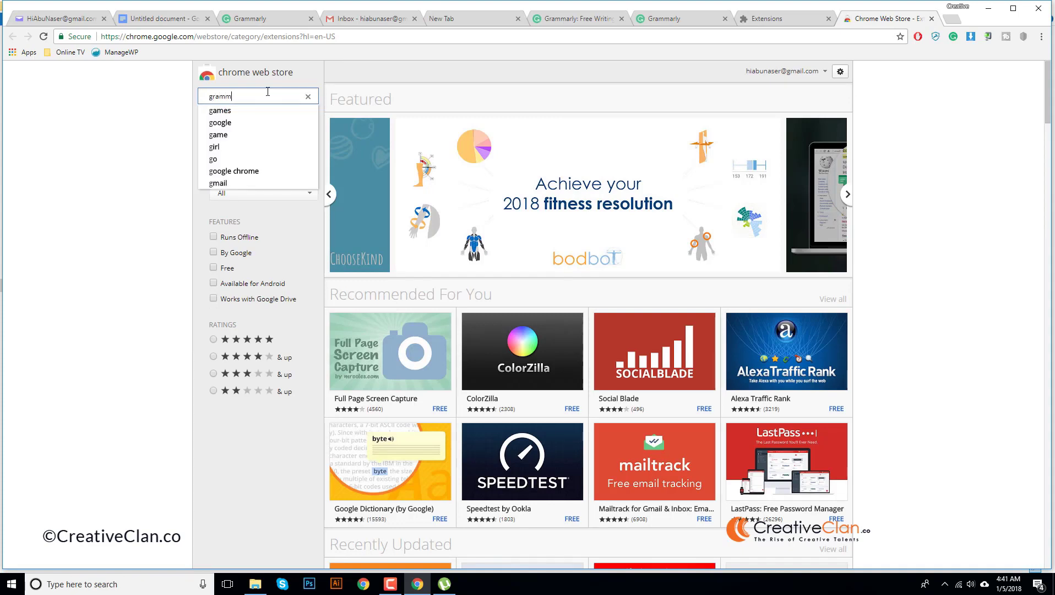
{"action": "type", "text": "arly"}
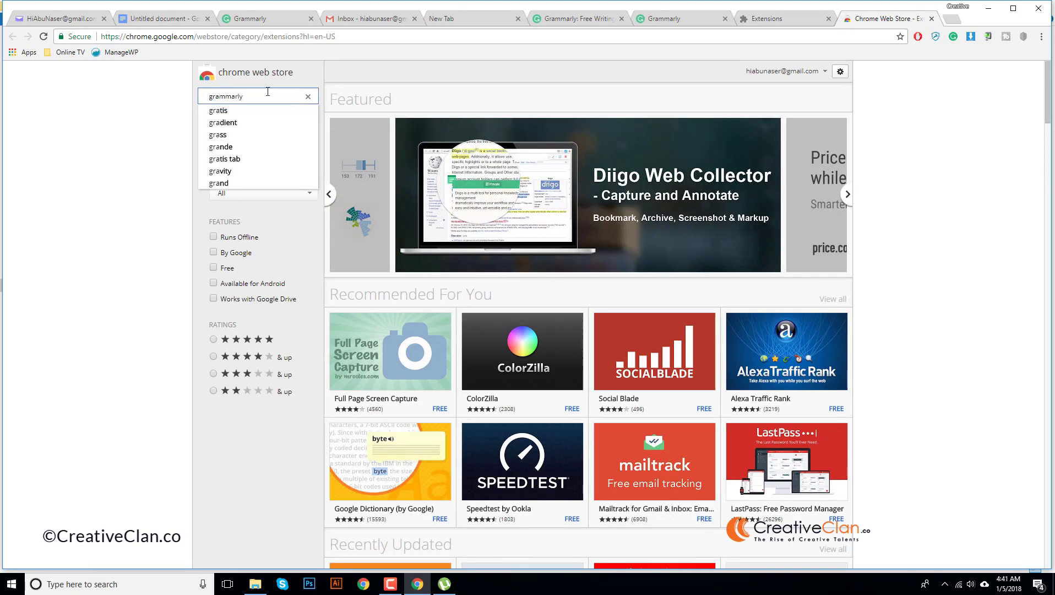
{"action": "key", "text": "Return"}
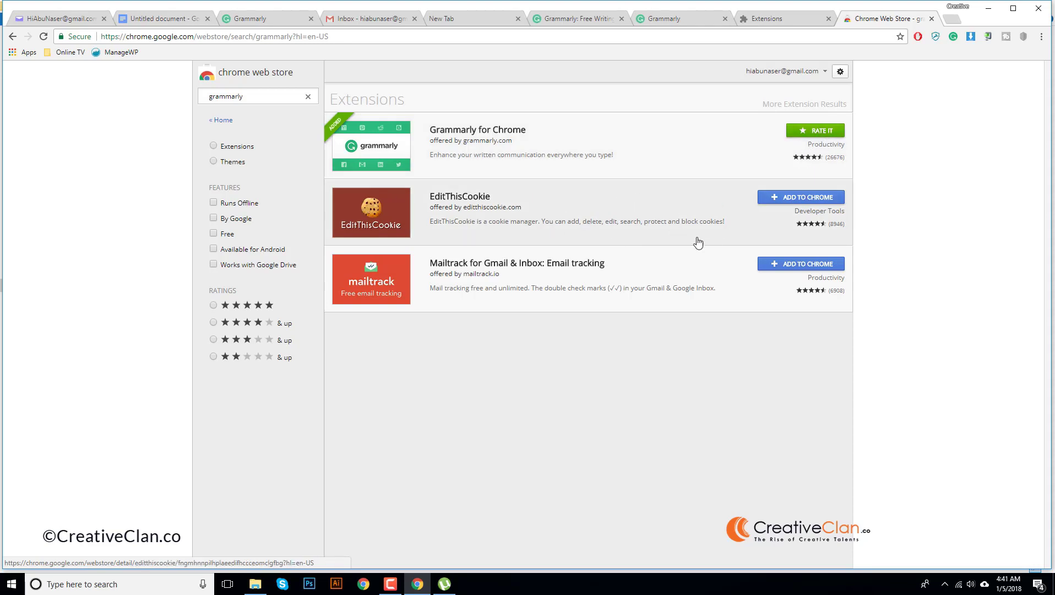
{"action": "left_click", "coordinate": [811, 199]}
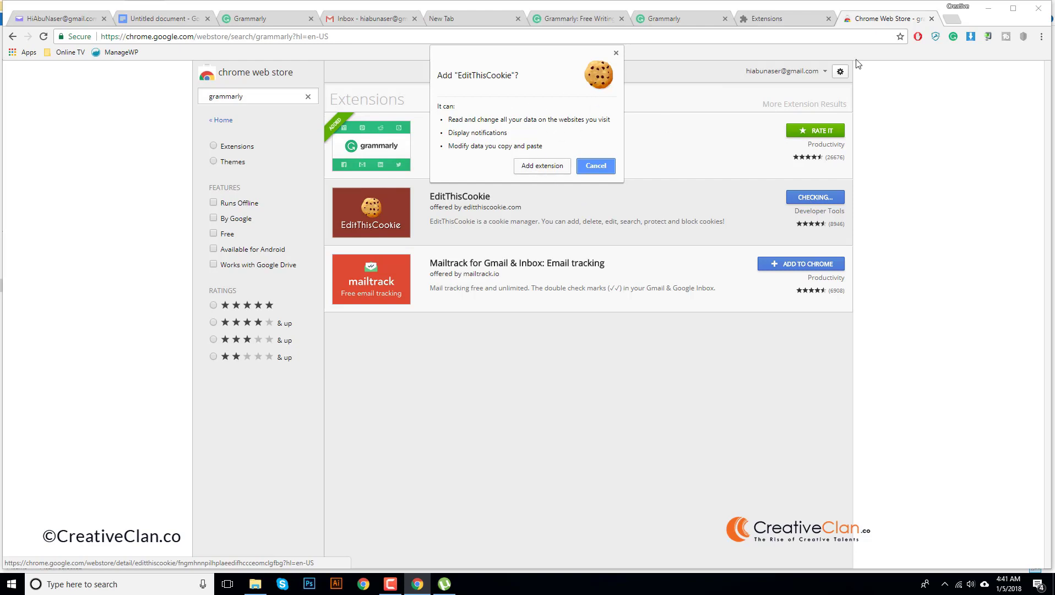
{"action": "left_click", "coordinate": [595, 165]}
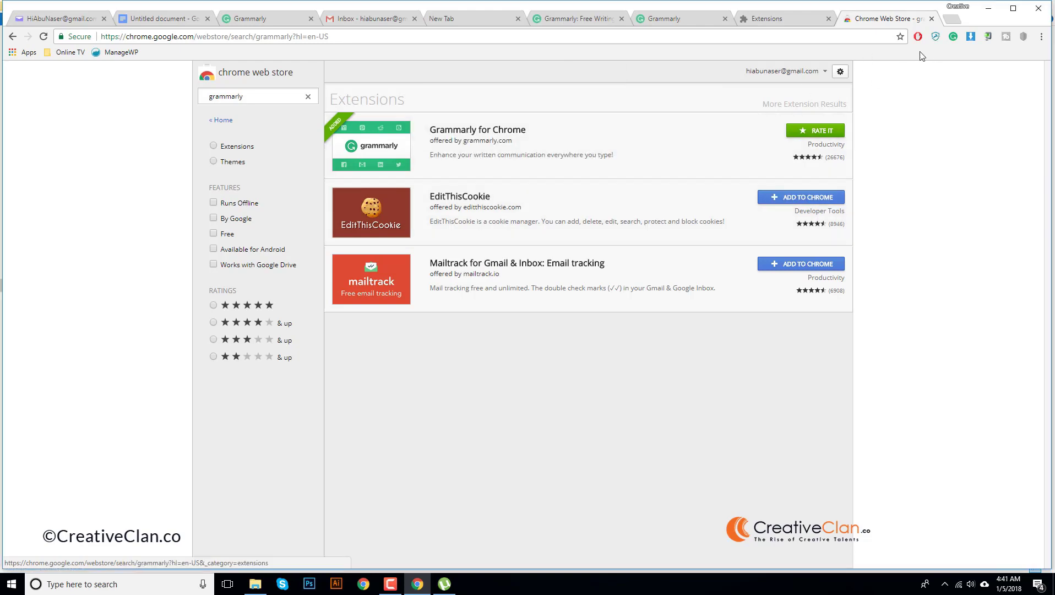
{"action": "left_click", "coordinate": [936, 36]}
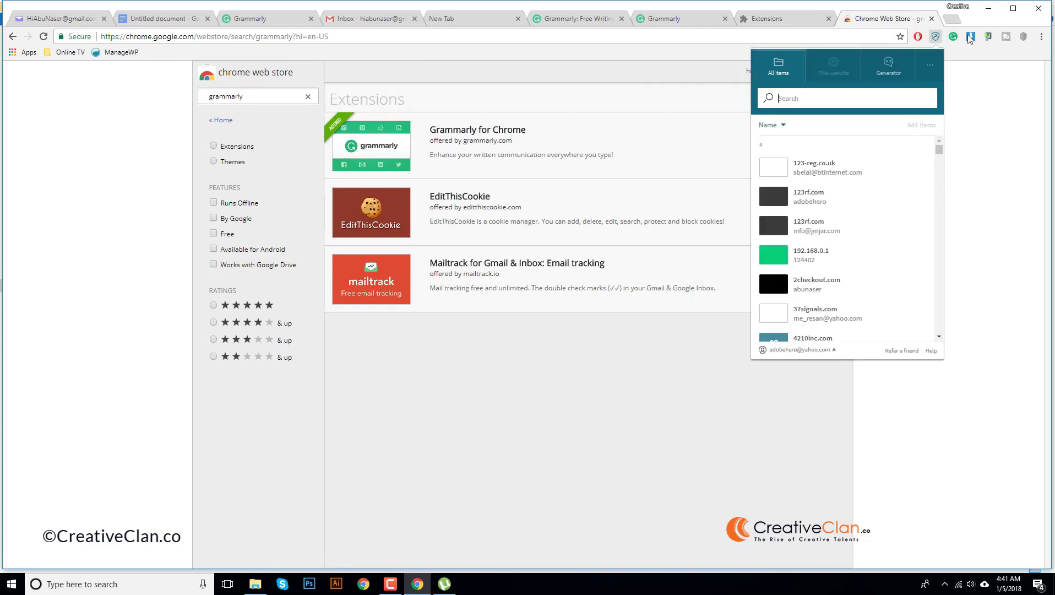
Open My Grammarly from the Grammarly for Chrome extension and log out of the account
{"action": "left_click", "coordinate": [953, 36]}
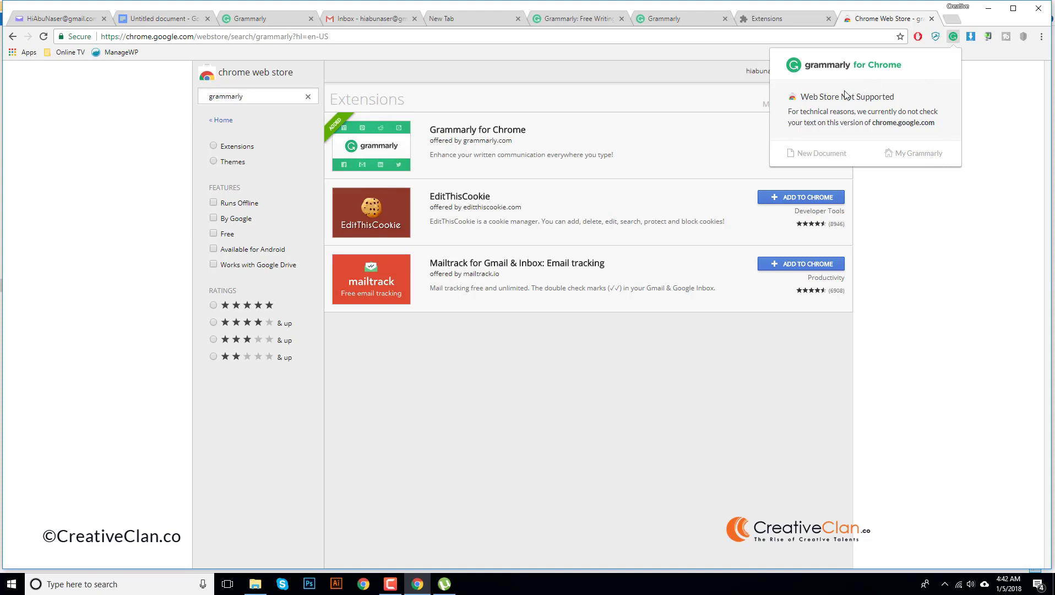
{"action": "left_click", "coordinate": [919, 156]}
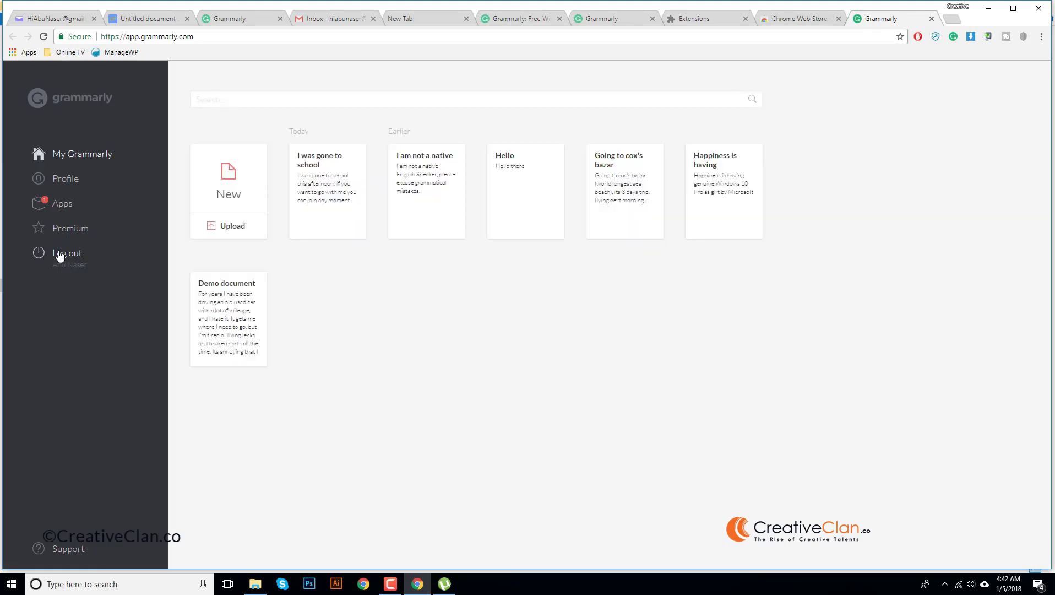
{"action": "left_click", "coordinate": [61, 254]}
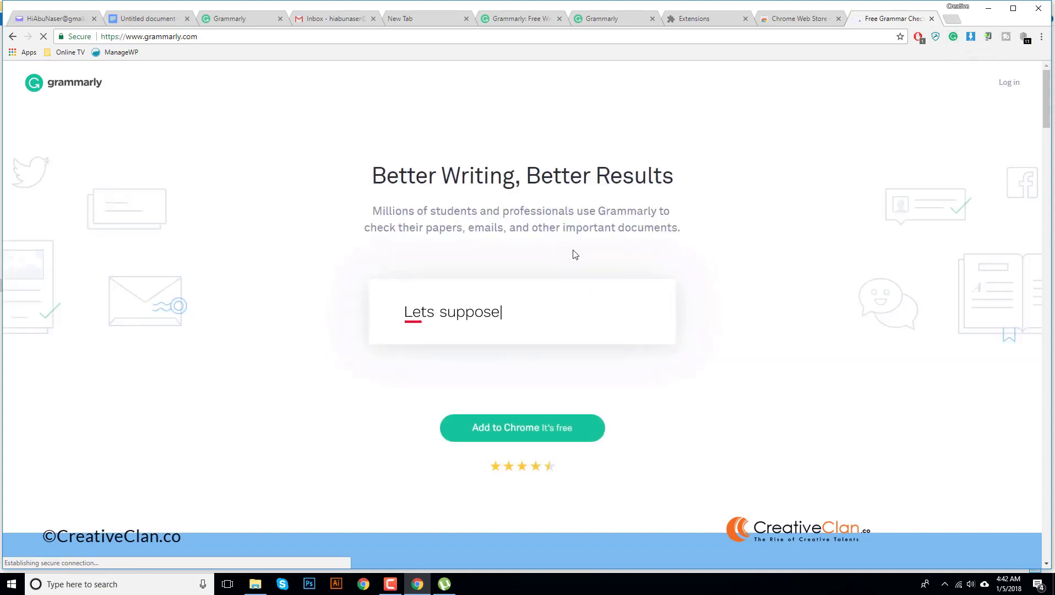
Open the free account sign-up page from the Grammarly for Chrome extension
{"action": "scroll", "coordinate": [699, 207], "scroll_direction": "down", "scroll_amount": 5}
{"action": "left_click", "coordinate": [953, 37]}
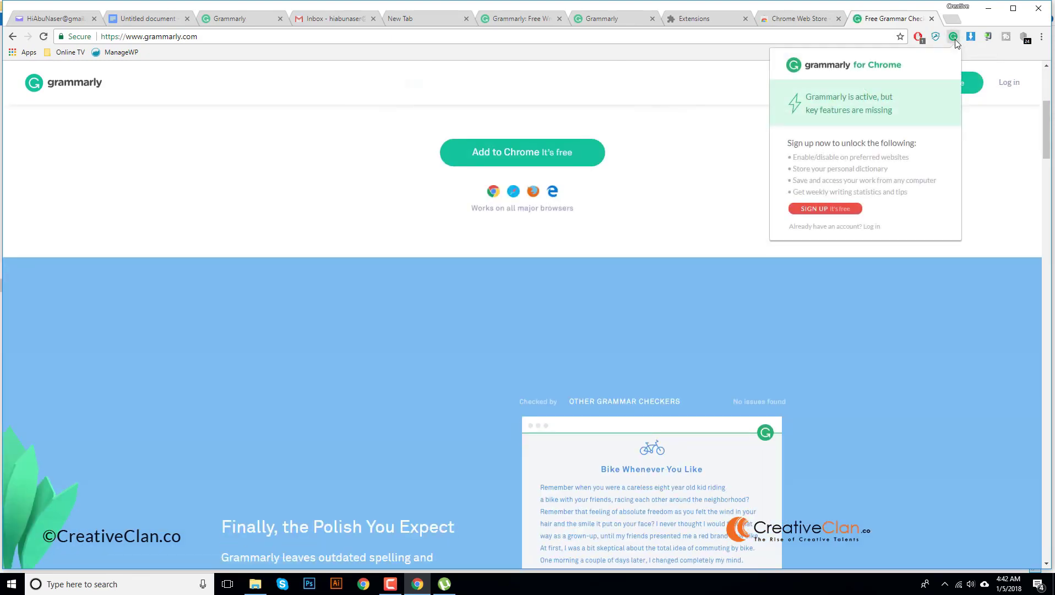
{"action": "left_click", "coordinate": [822, 208]}
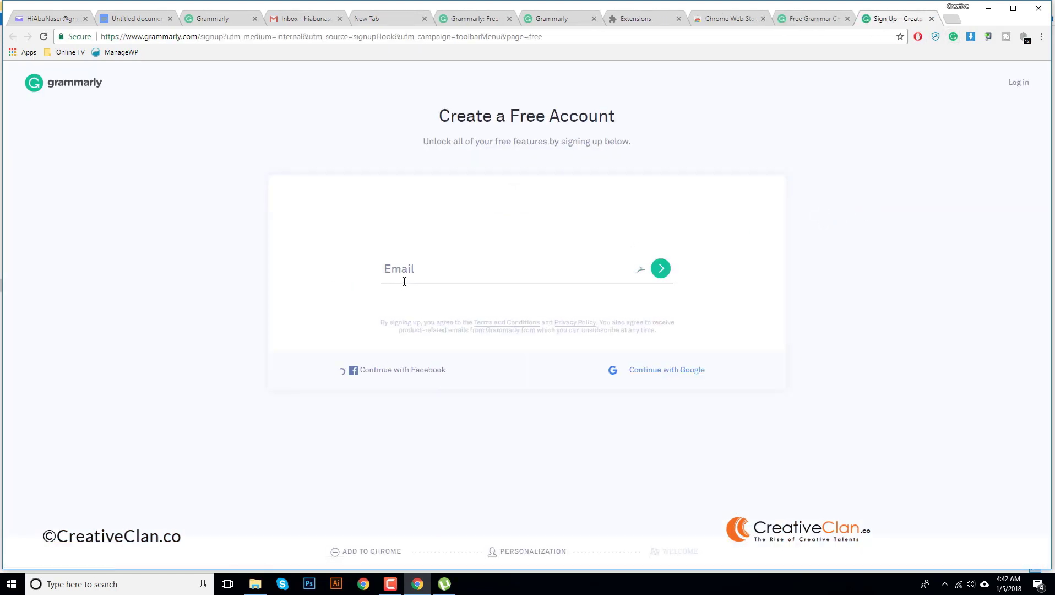
Try to create a free account with the saved email address, going only as far as the password field
{"action": "left_click", "coordinate": [405, 270]}
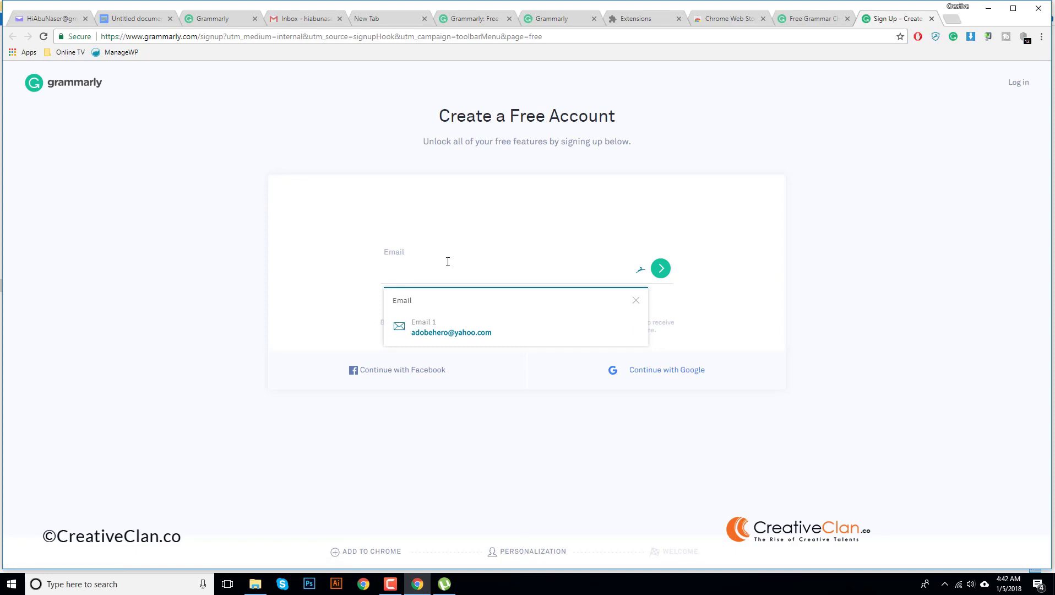
{"action": "left_click", "coordinate": [427, 327]}
{"action": "left_click", "coordinate": [658, 269]}
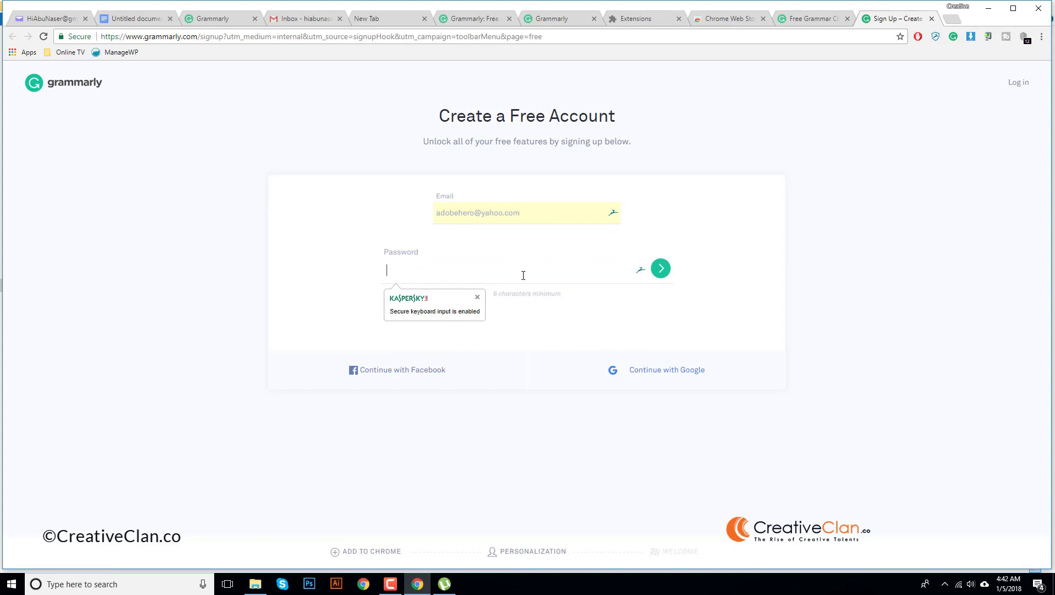
{"action": "left_click", "coordinate": [480, 271]}
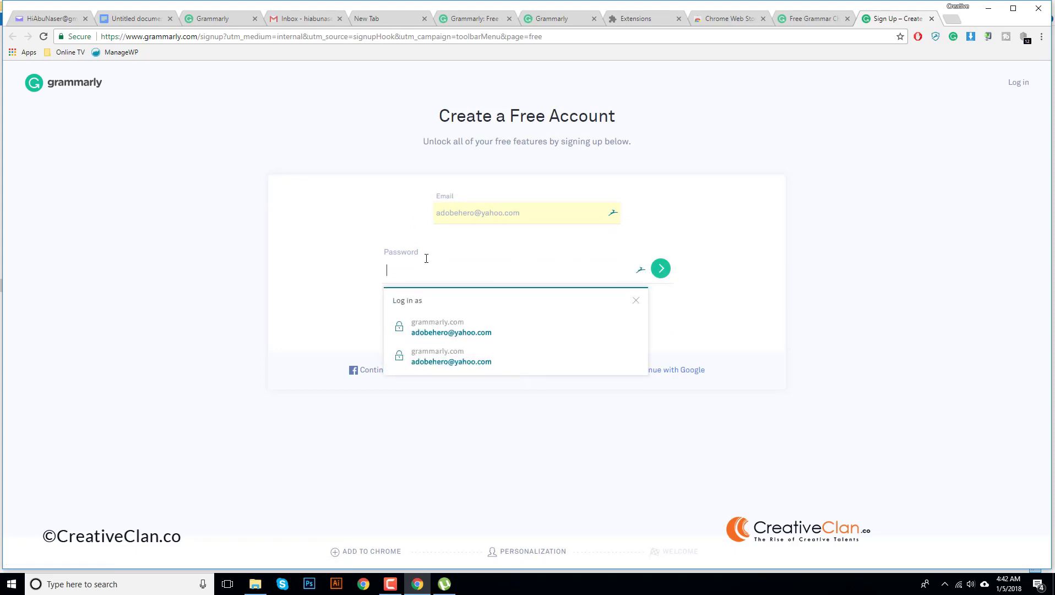
{"action": "left_click", "coordinate": [755, 214]}
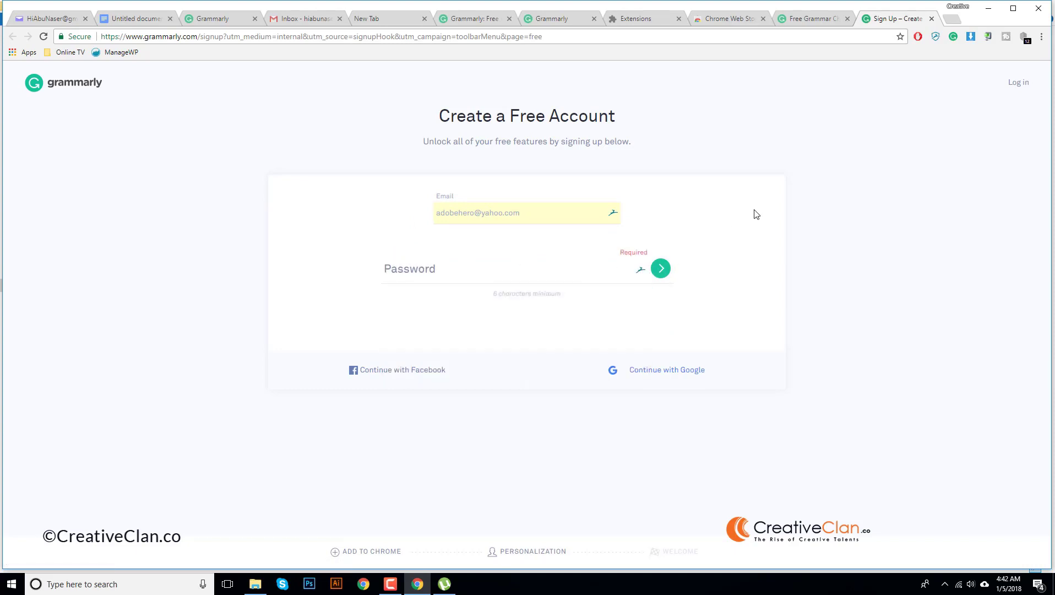
Go to the member login and try logging in with the saved account email and password, declining to replace the stored password
{"action": "left_click", "coordinate": [1020, 83]}
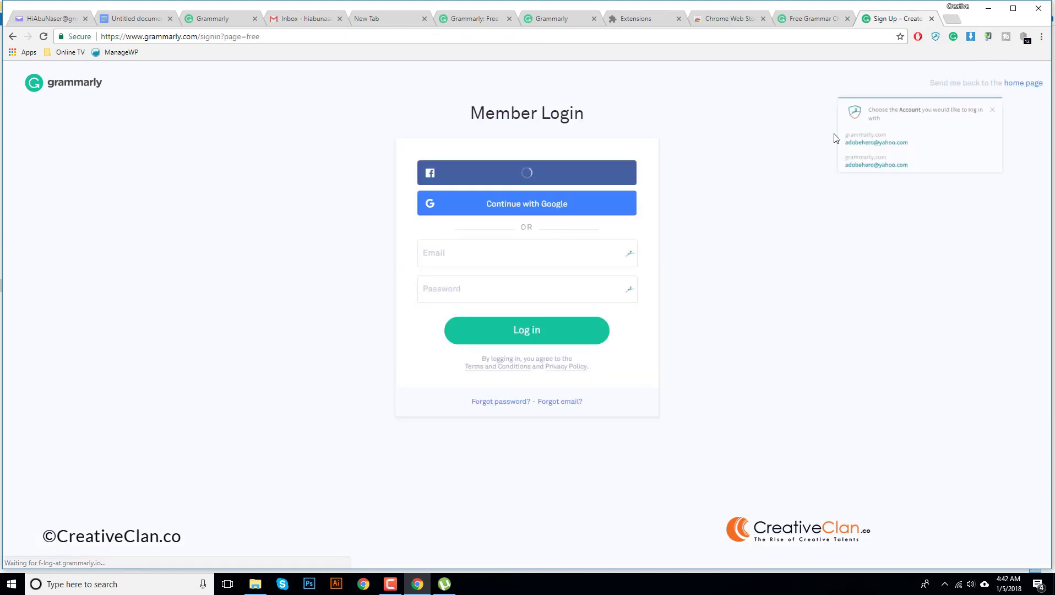
{"action": "left_click", "coordinate": [875, 166]}
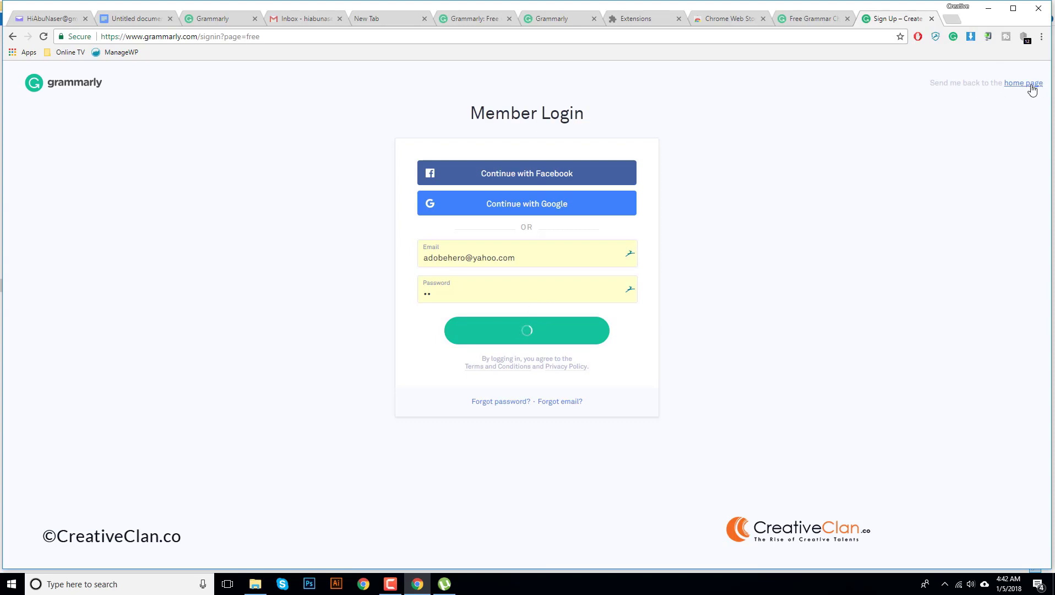
{"action": "left_click", "coordinate": [495, 317]}
{"action": "left_click", "coordinate": [946, 184]}
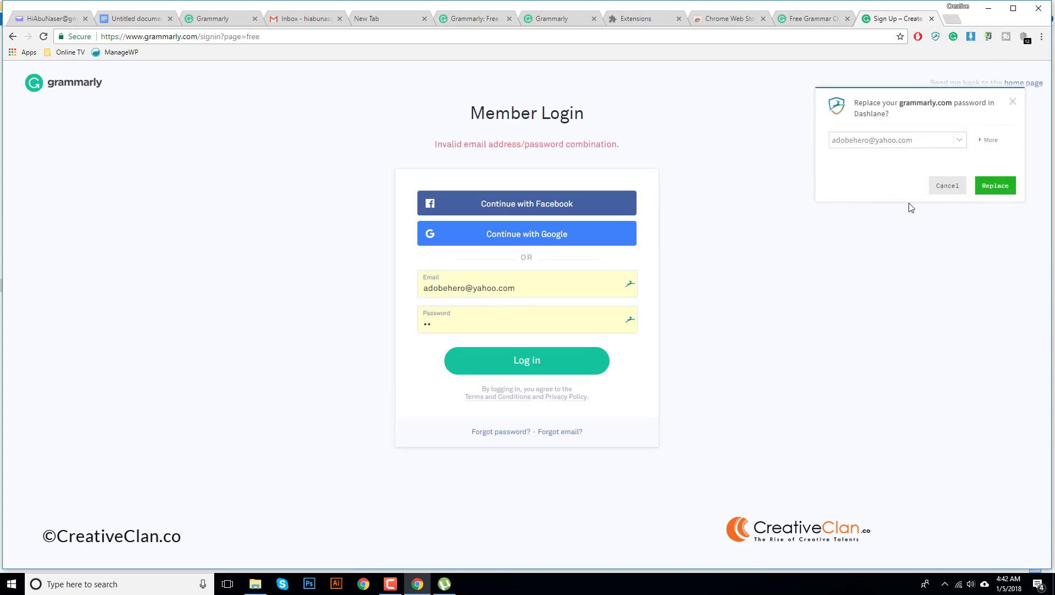
Fill the login form with the saved account email and password again and log in to Grammarly
{"action": "left_click", "coordinate": [427, 311]}
{"action": "left_click", "coordinate": [487, 388]}
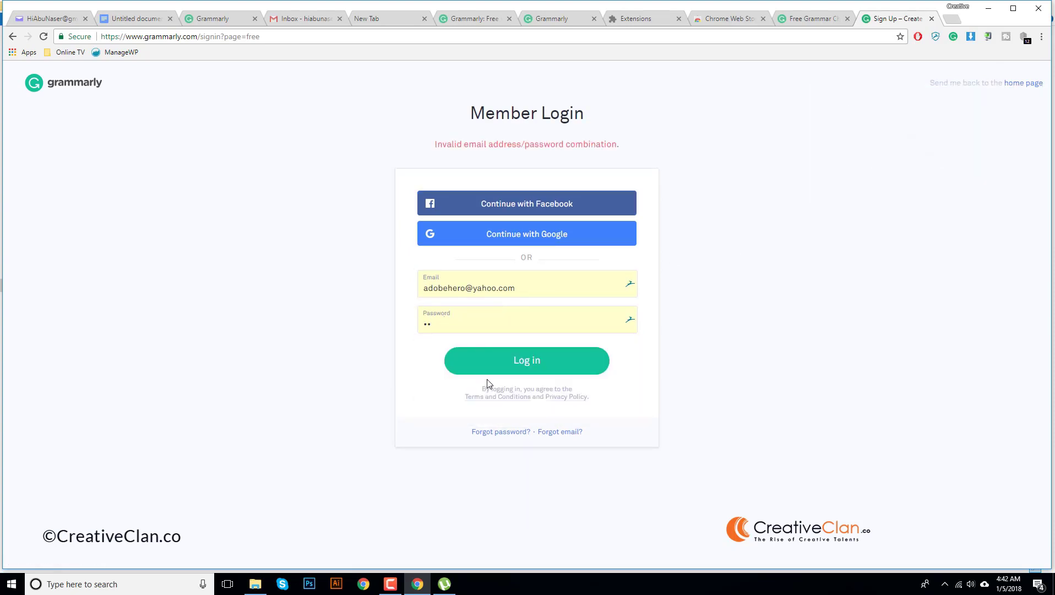
{"action": "left_click", "coordinate": [480, 323]}
{"action": "left_click", "coordinate": [487, 407]}
{"action": "left_click", "coordinate": [541, 362]}
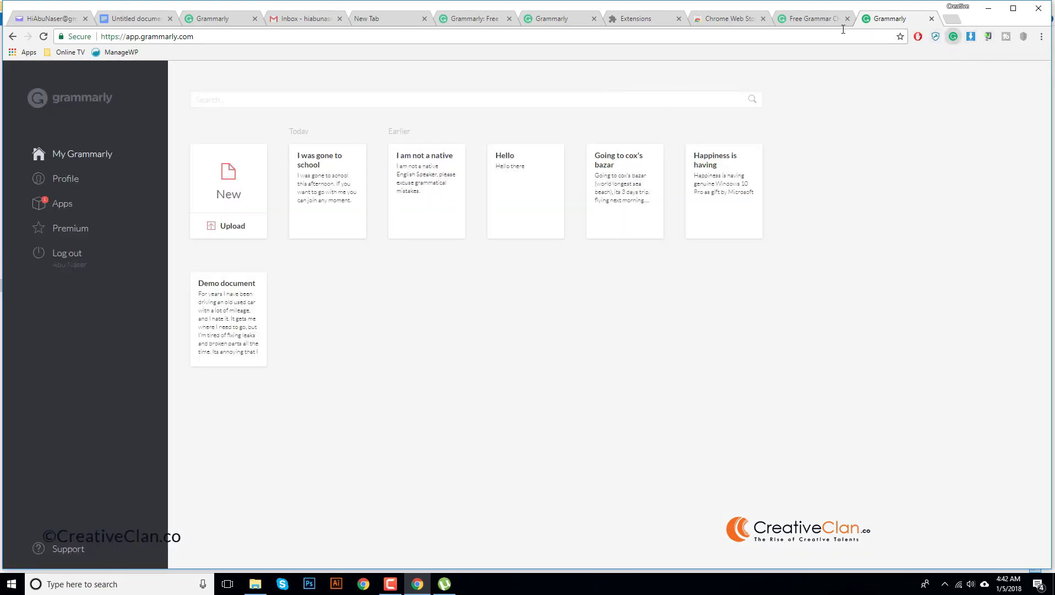
Check the Grammarly website page and return to the My Grammarly documents page
{"action": "left_click", "coordinate": [952, 37]}
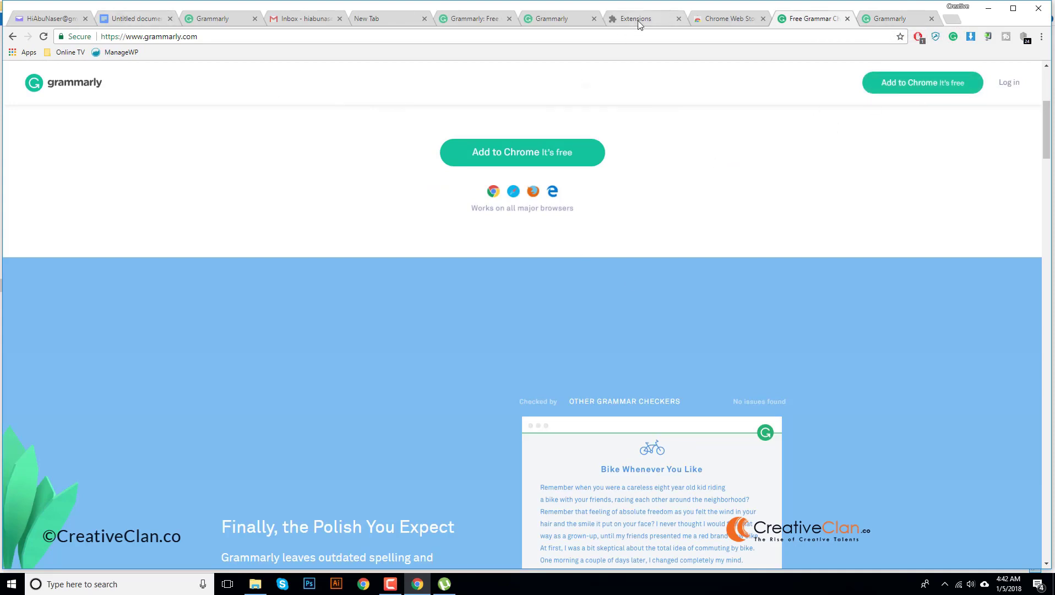
{"action": "left_click", "coordinate": [891, 18]}
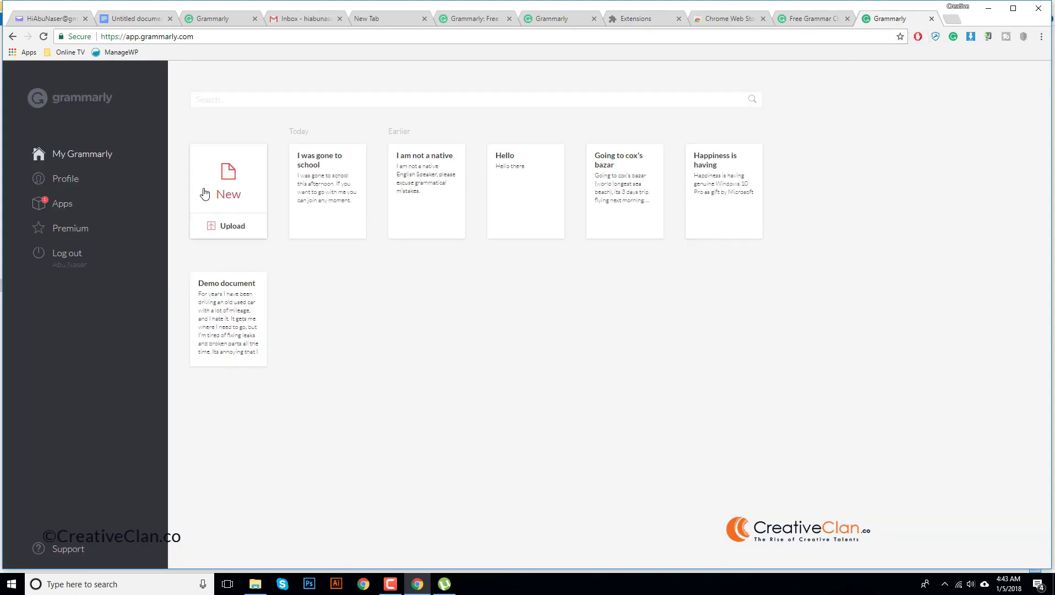
{"action": "left_click", "coordinate": [226, 191]}
Return to the Gmail draft and replace its body with "I am no going with you. Do you want go with me?"
{"action": "left_click", "coordinate": [306, 20]}
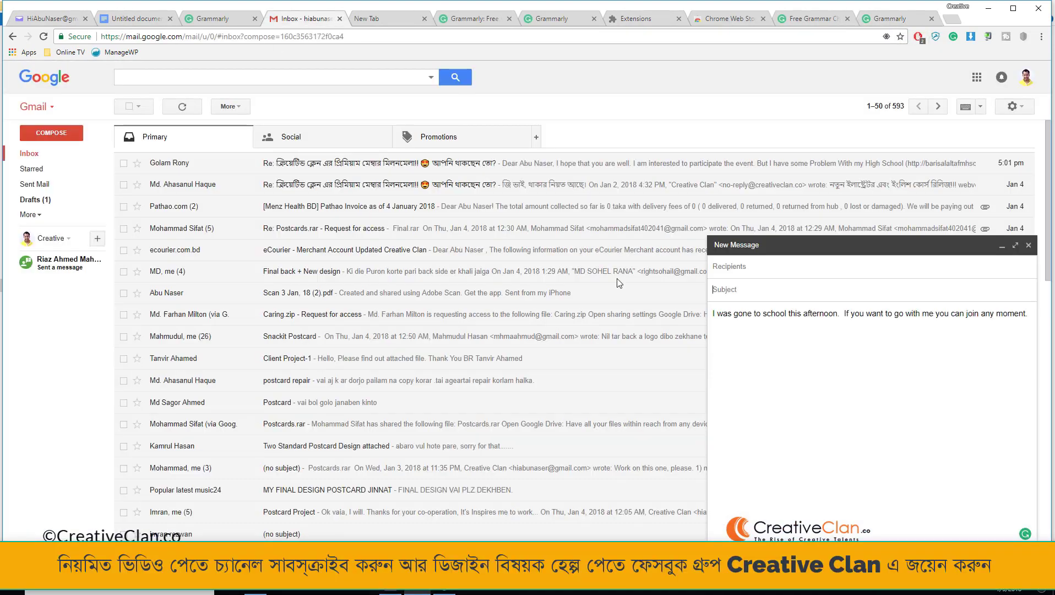
{"action": "triple_click", "coordinate": [841, 317]}
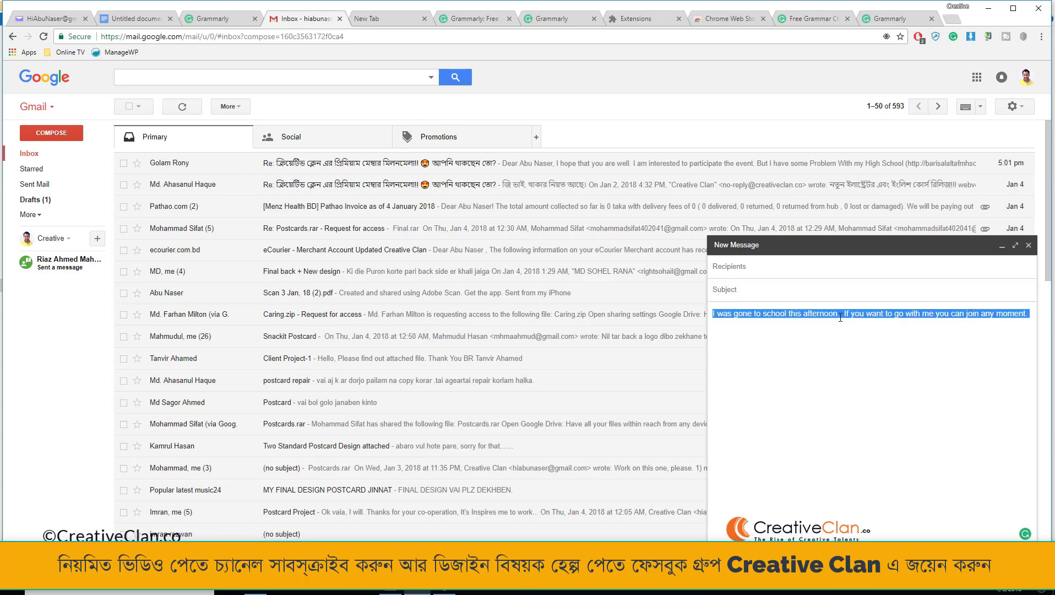
{"action": "type", "text": "I"}
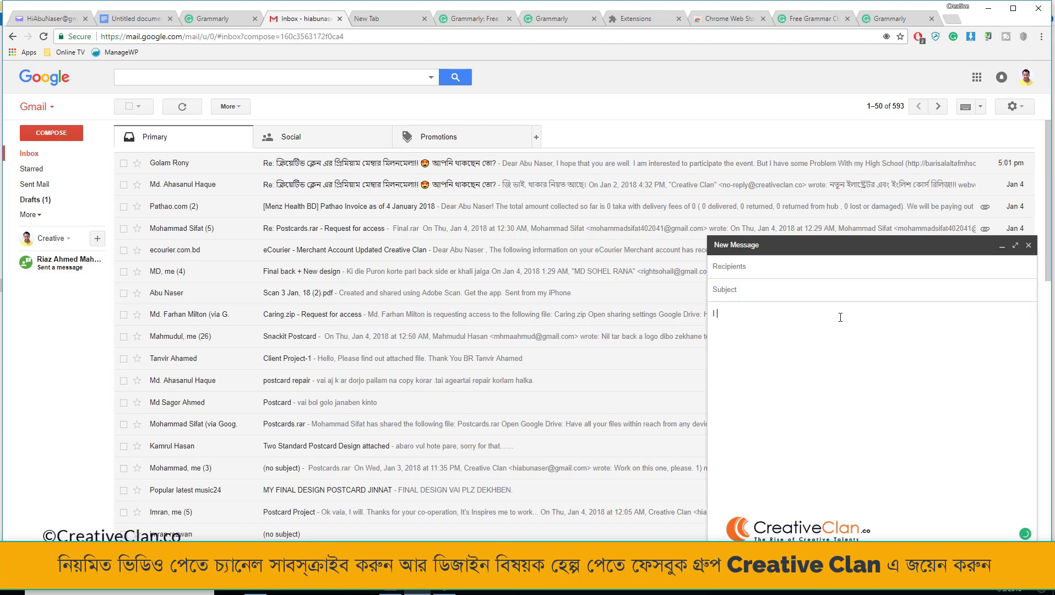
{"action": "type", "text": " am no going with you."}
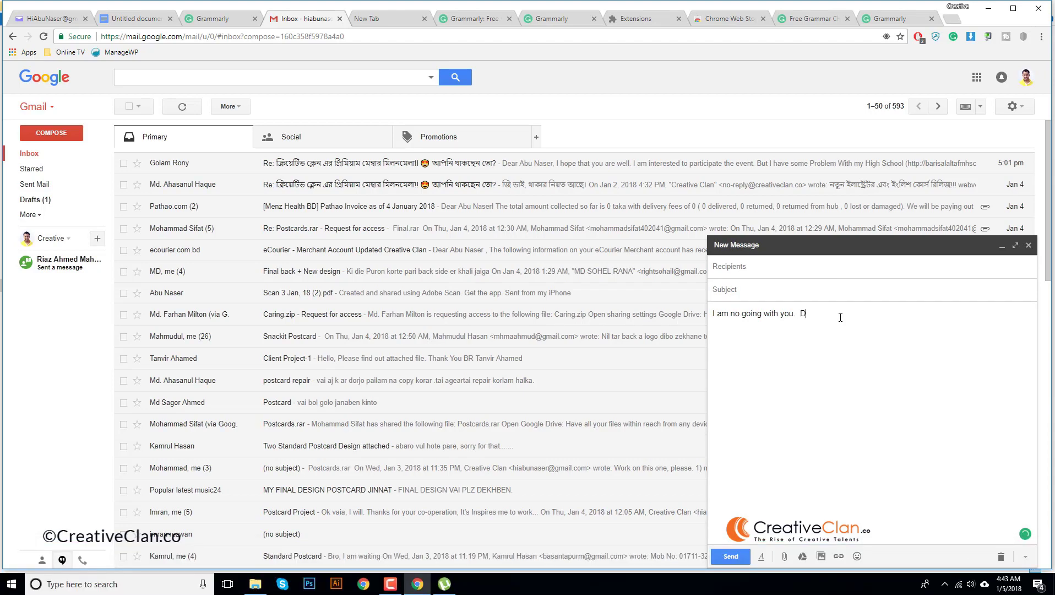
{"action": "type", "text": "Do you want go with me?"}
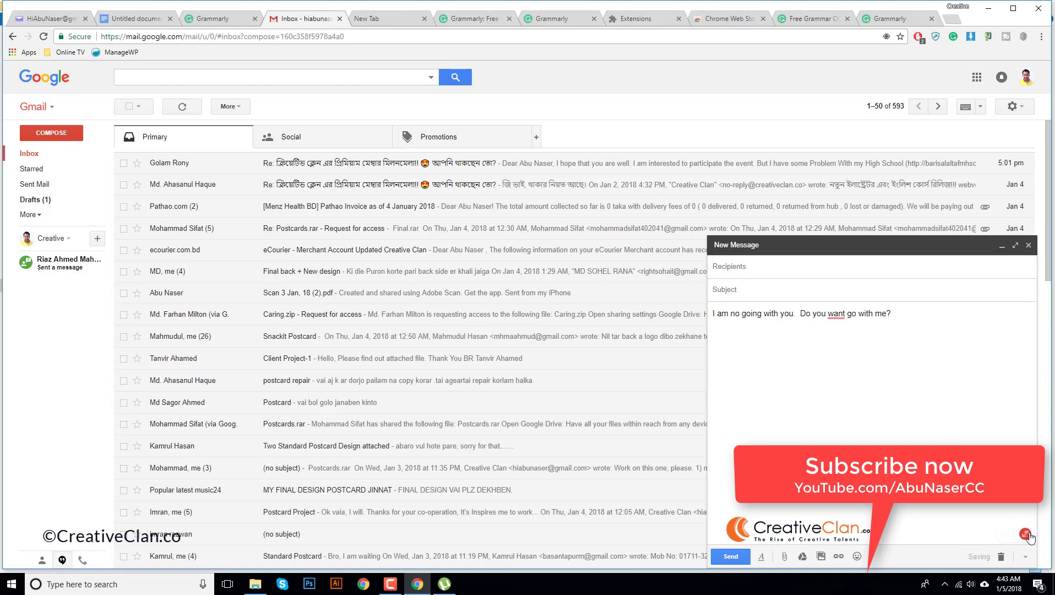
Open the draft in Grammarly's editor, apply the "want to" suggestion and change "no" to "not"
{"action": "left_click", "coordinate": [1026, 533]}
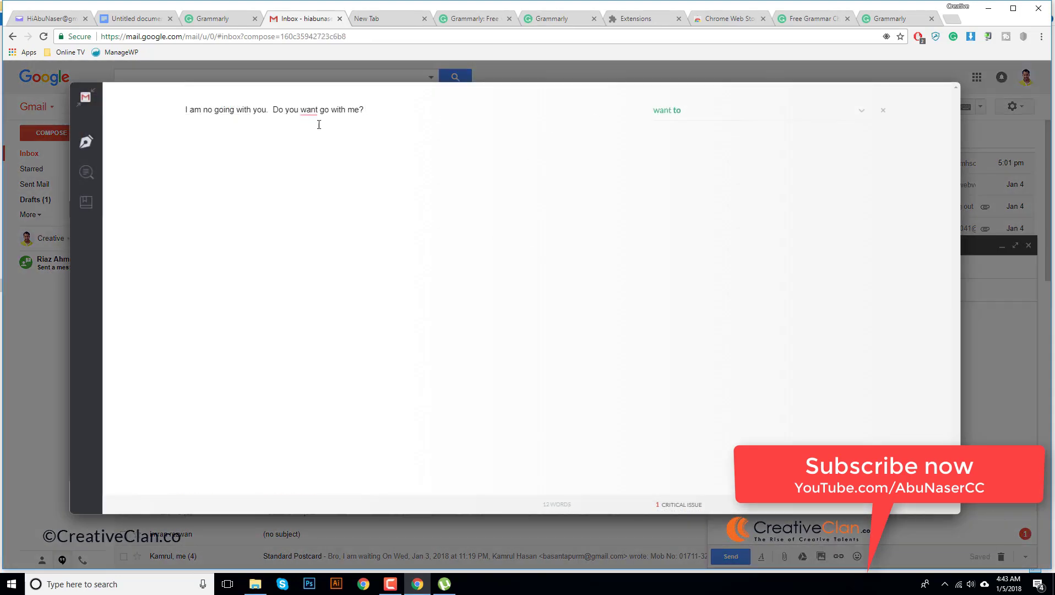
{"action": "left_click", "coordinate": [670, 111]}
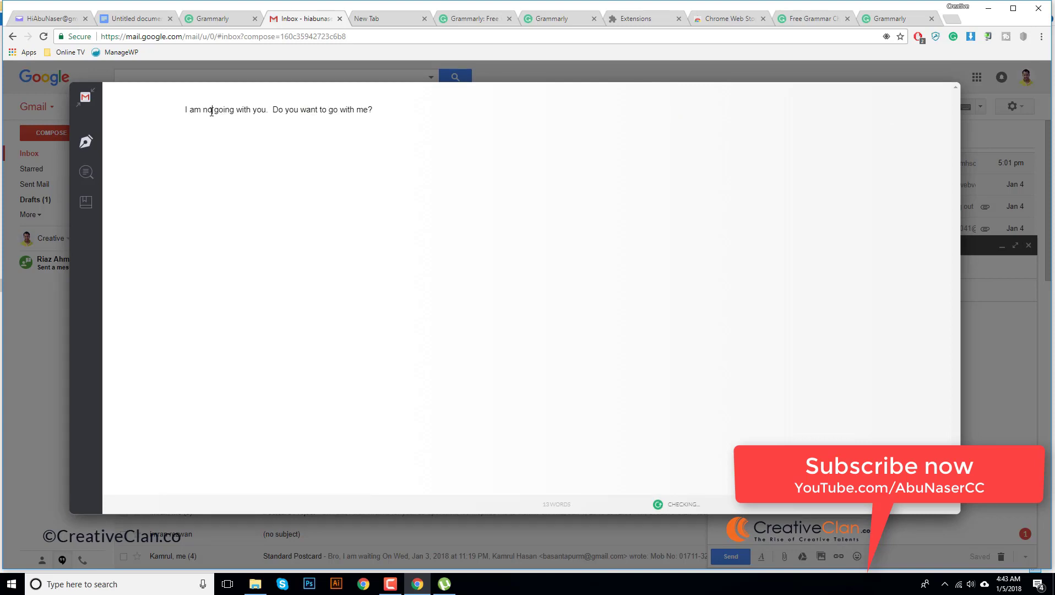
{"action": "left_click", "coordinate": [210, 114]}
{"action": "type", "text": "t"}
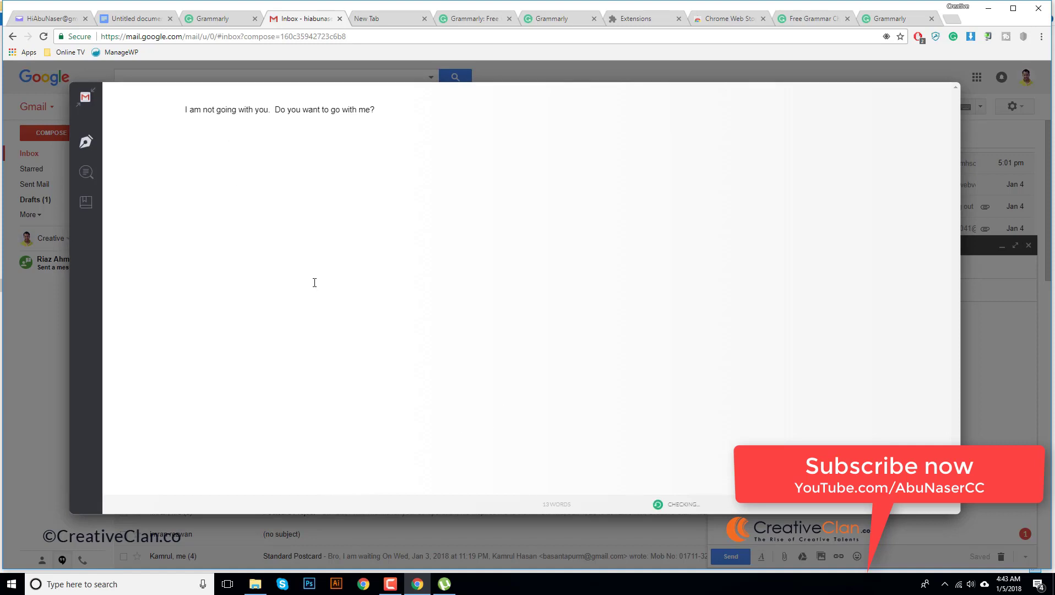
Misspell "going" as "goig" in the first sentence and apply Grammarly's suggested correction
{"action": "left_click", "coordinate": [238, 121]}
{"action": "left_click_drag", "start_coordinate": [228, 110], "coordinate": [233, 110]}
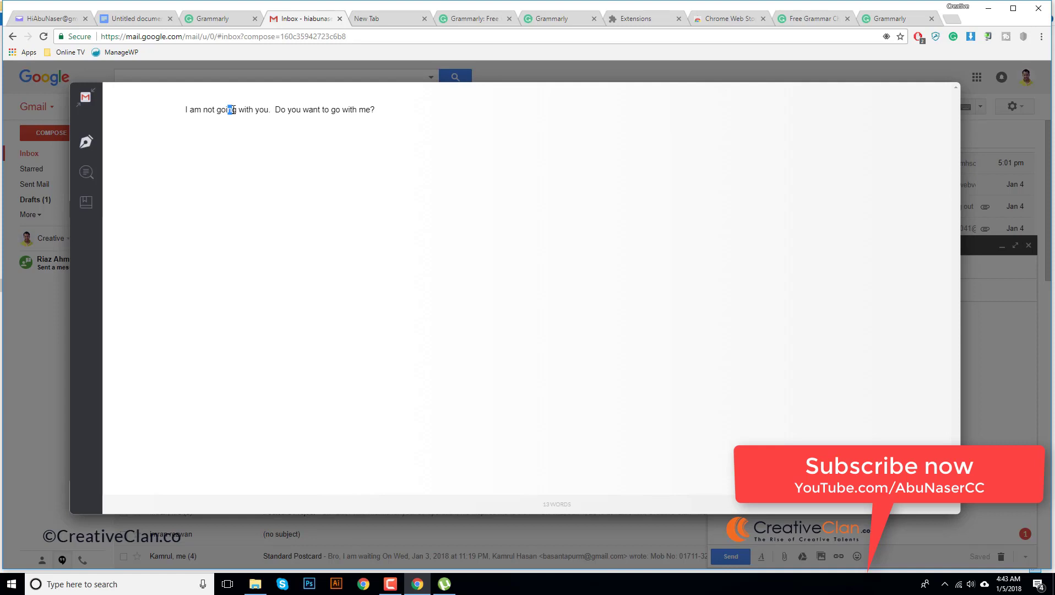
{"action": "key", "text": "BackSpace"}
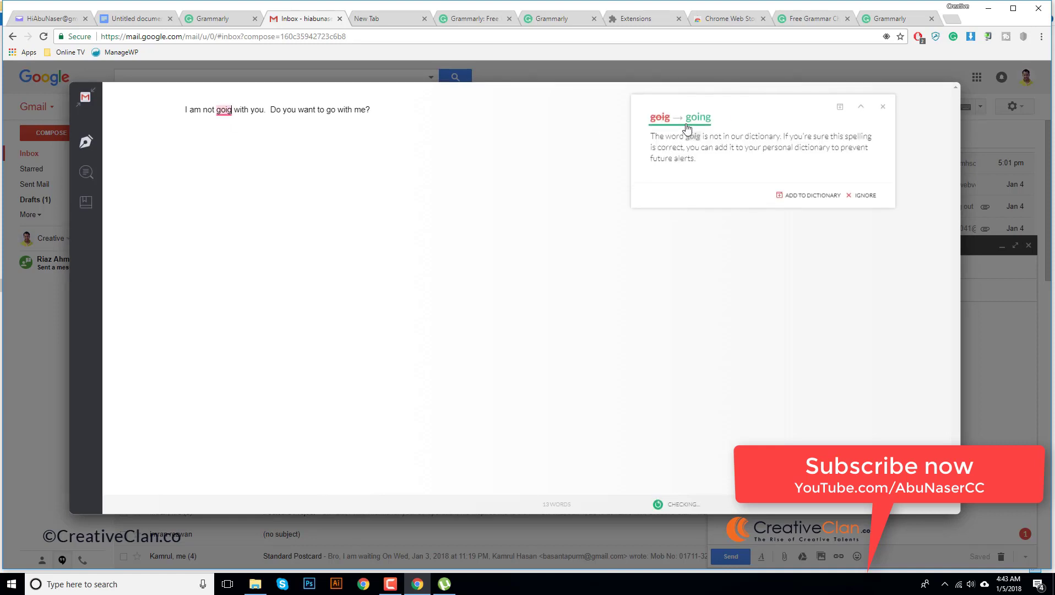
{"action": "left_click", "coordinate": [700, 126]}
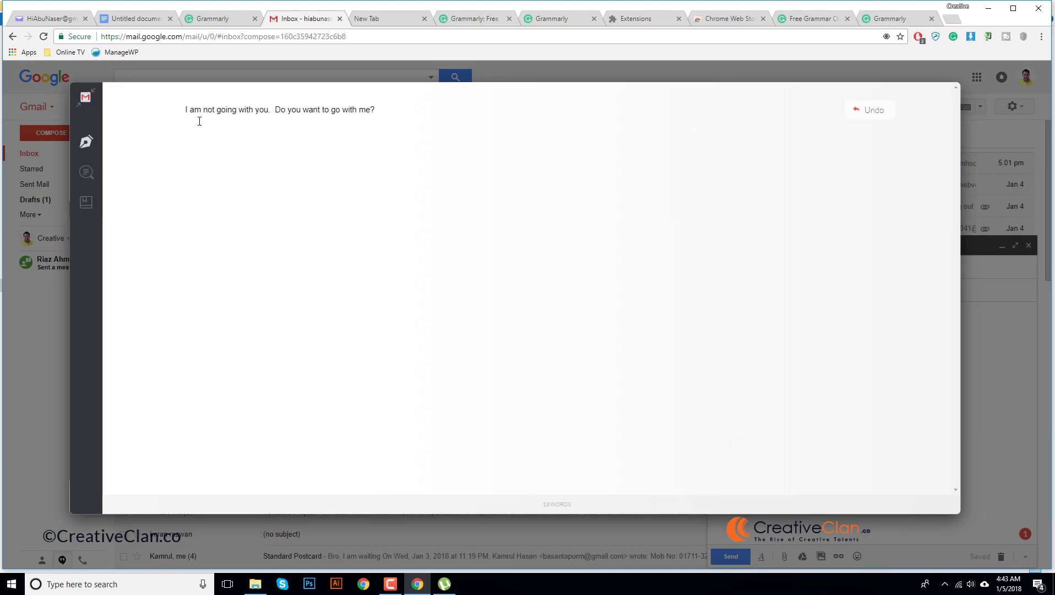
Return to the Gmail message and delete the extra space between its two sentences
{"action": "left_click", "coordinate": [85, 97]}
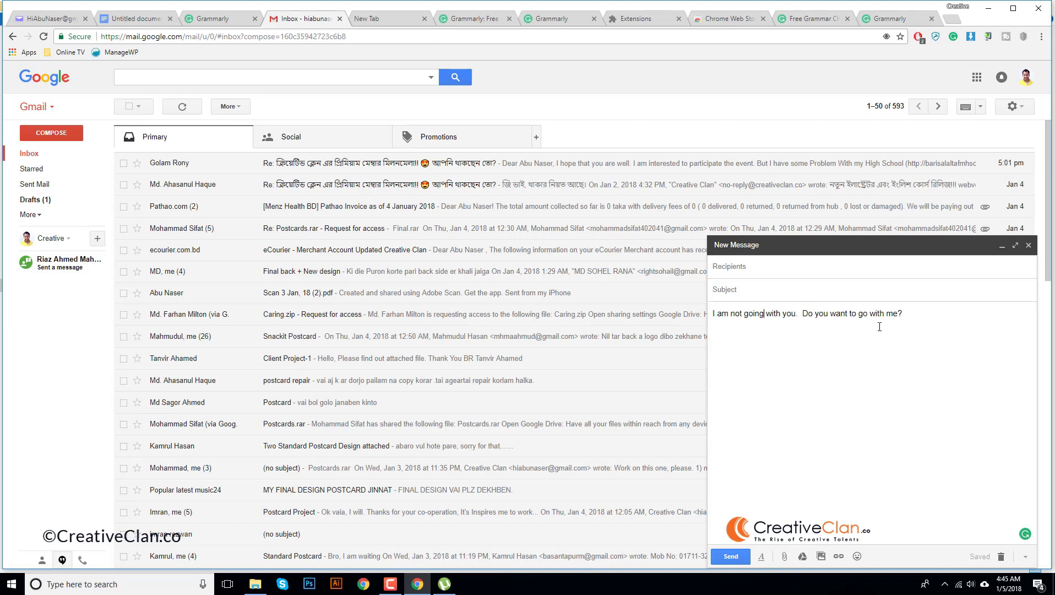
{"action": "double_click", "coordinate": [803, 313]}
{"action": "key", "text": "BackSpace"}
Look over the inbox and place the cursor in the new message's recipient field
{"action": "scroll", "coordinate": [536, 297], "scroll_direction": "down", "scroll_amount": 10}
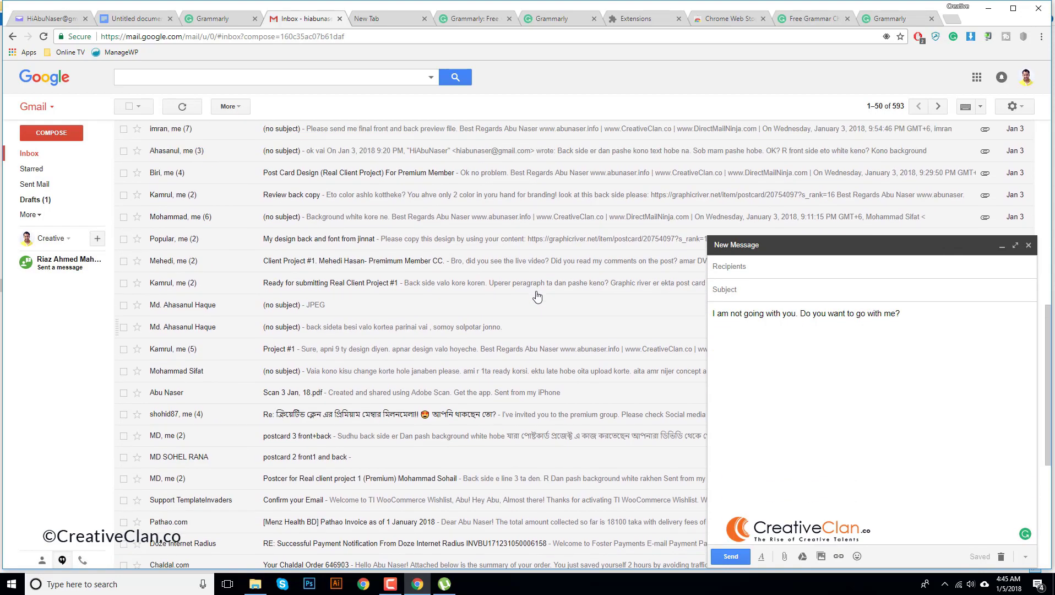
{"action": "scroll", "coordinate": [538, 298], "scroll_direction": "up", "scroll_amount": 10}
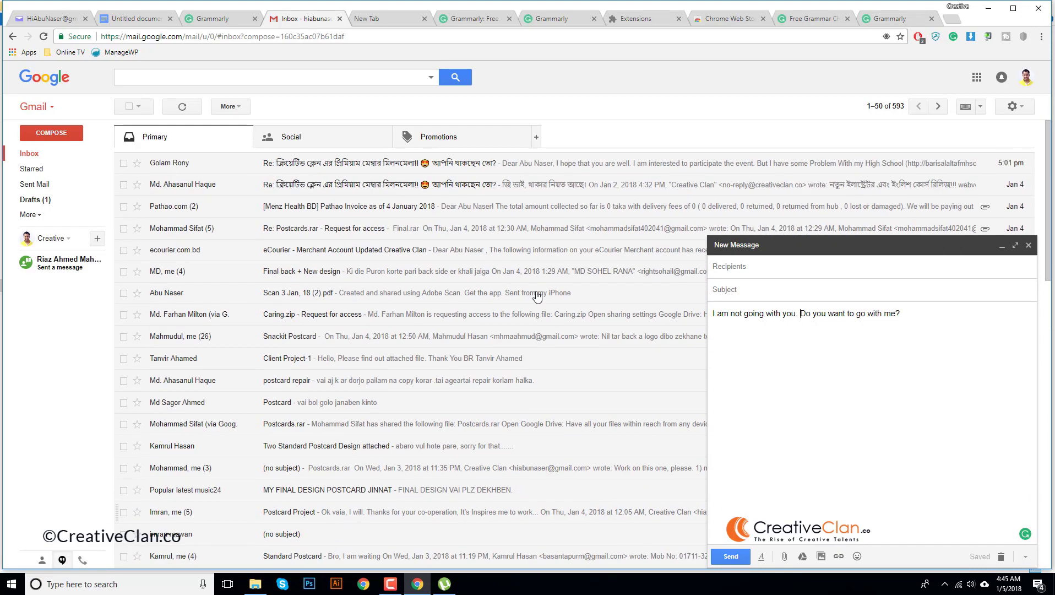
{"action": "left_click", "coordinate": [757, 291]}
{"action": "left_click", "coordinate": [764, 268]}
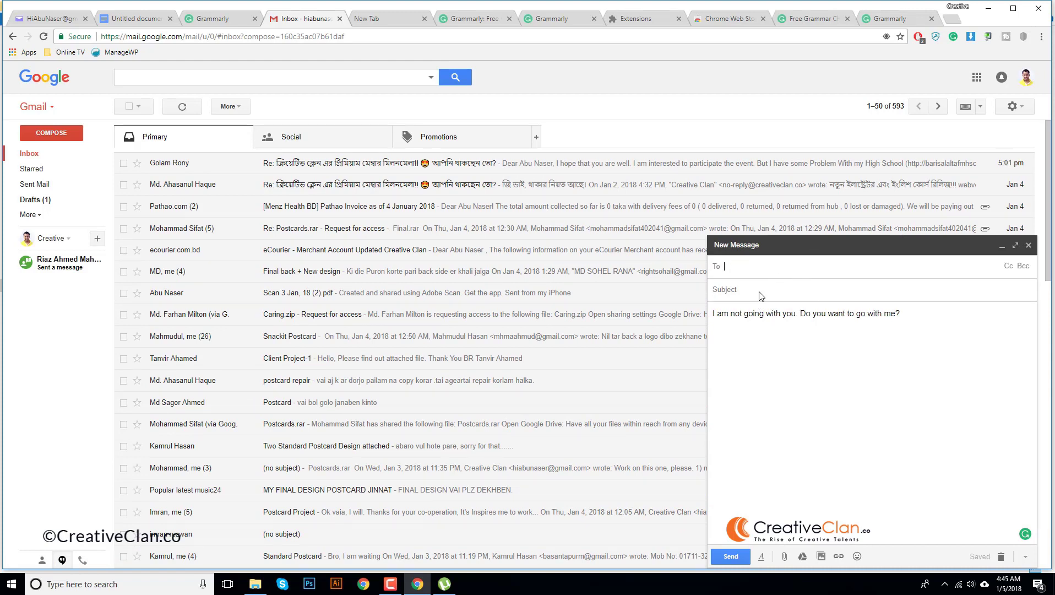